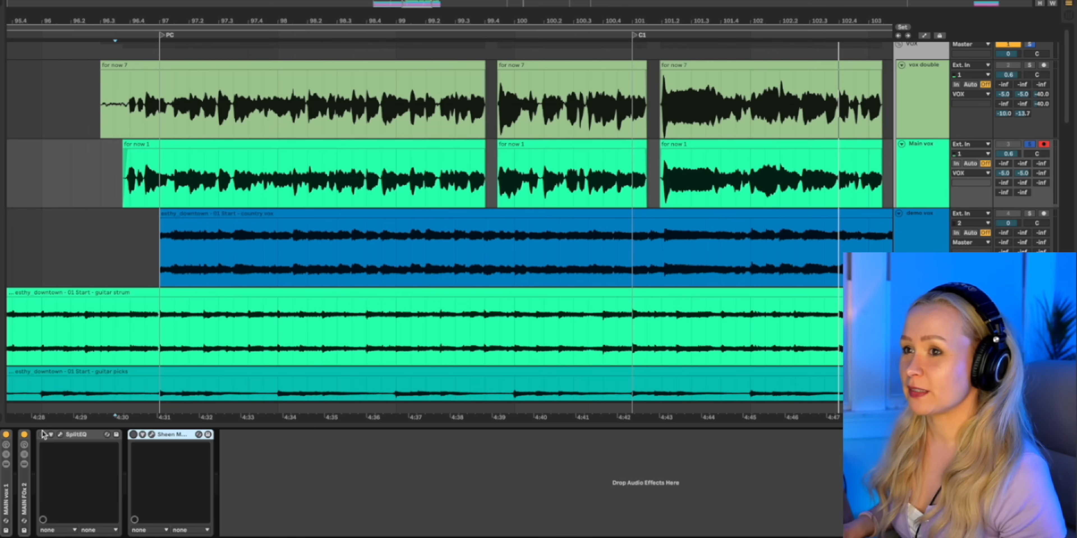
- Open SplitEQ on the Main vox track and, with the vocal playing, enable the low-cut band at about 65 Hz
left_click(61, 434)
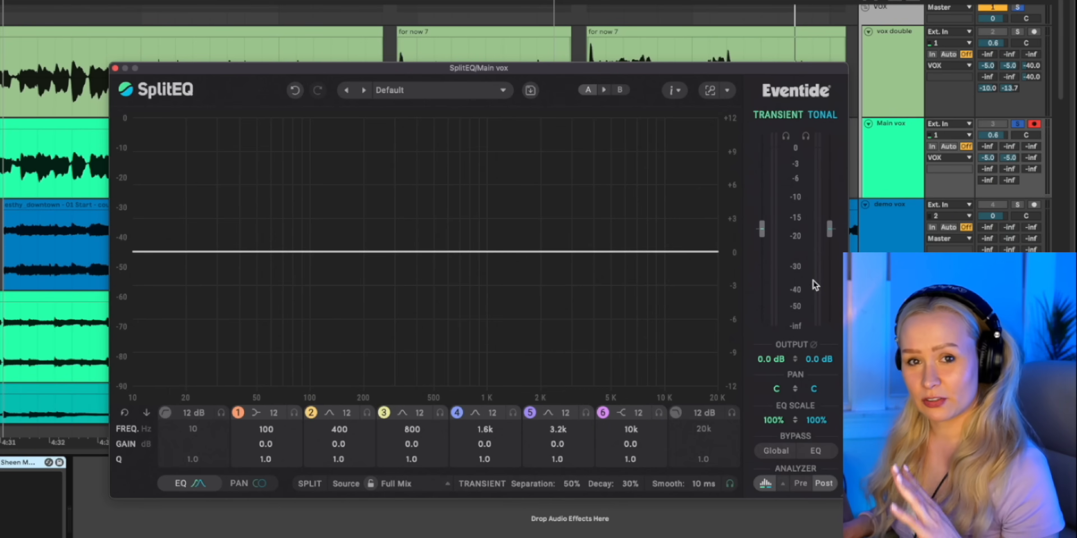
key("space")
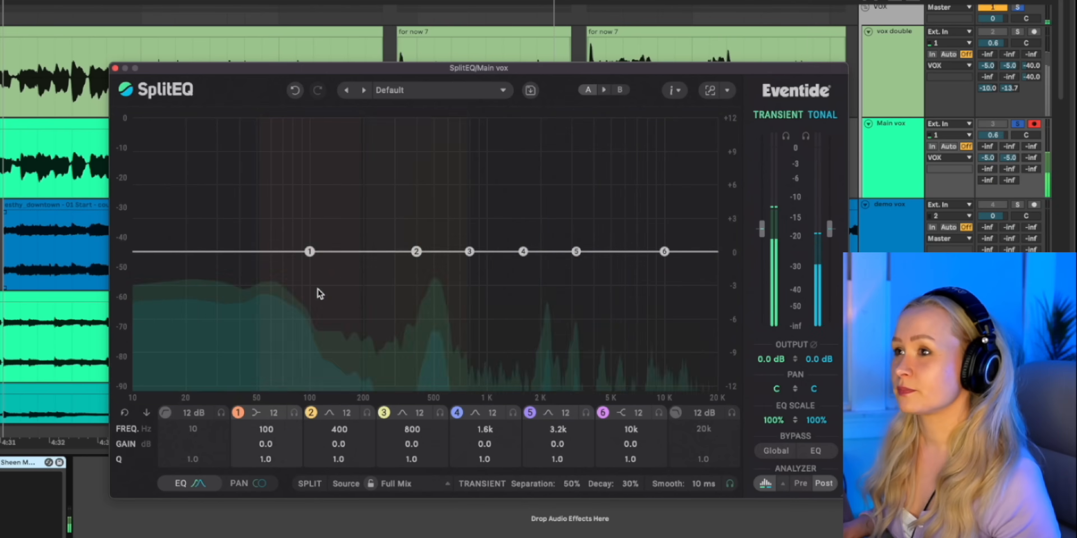
left_click(164, 413)
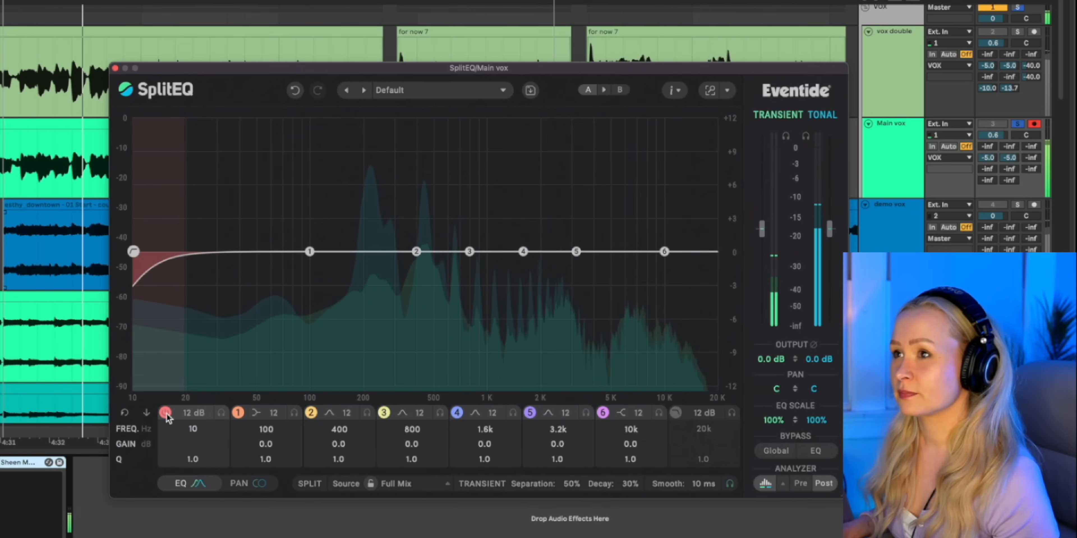
left_click_drag(139, 258, 273, 260)
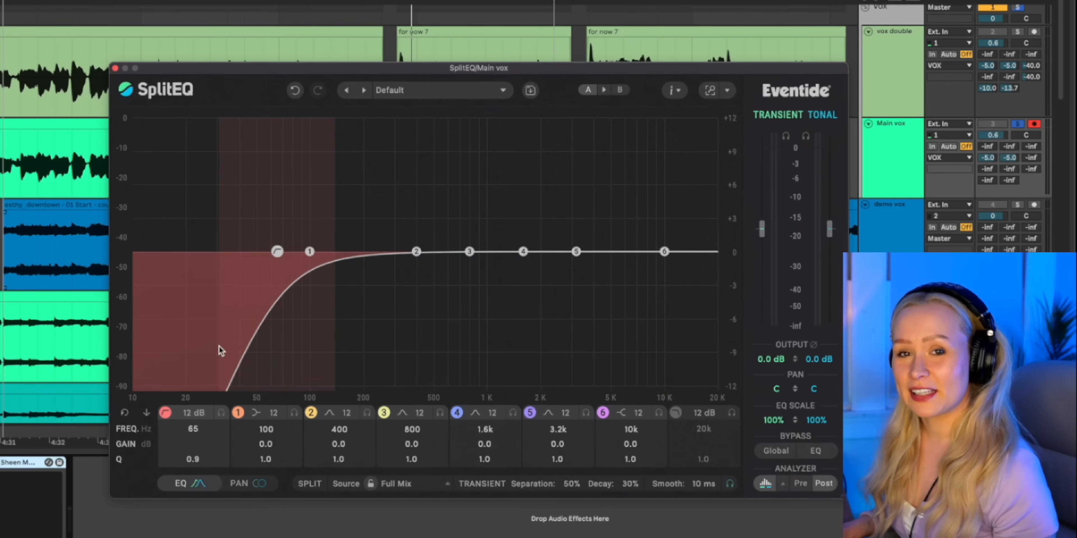
- Set the low-cut band's slope to 24 dB and its frequency to about 57 Hz
left_click(201, 413)
left_click(202, 358)
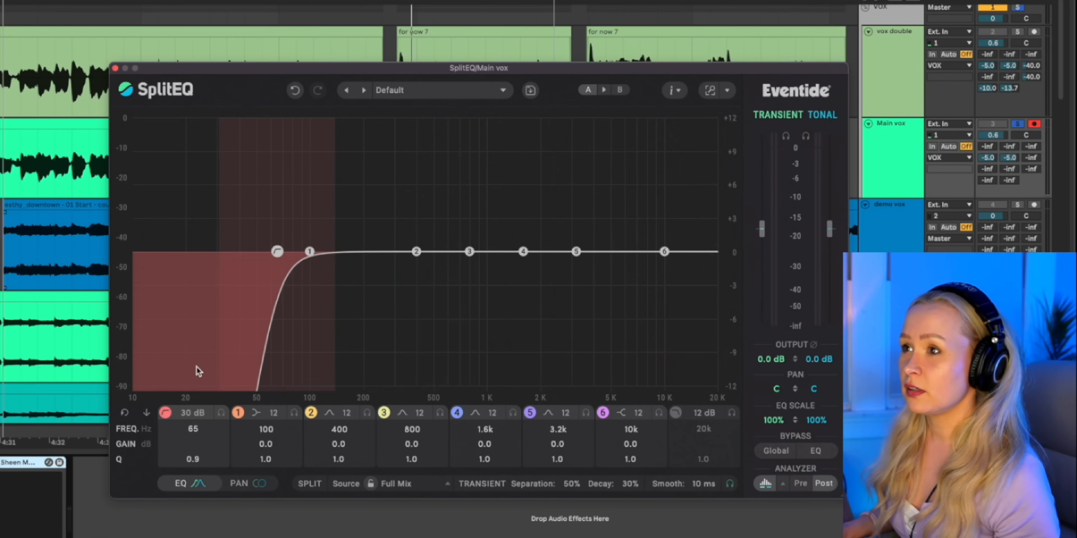
left_click(200, 413)
left_click(208, 326)
left_click_drag(277, 253, 246, 255)
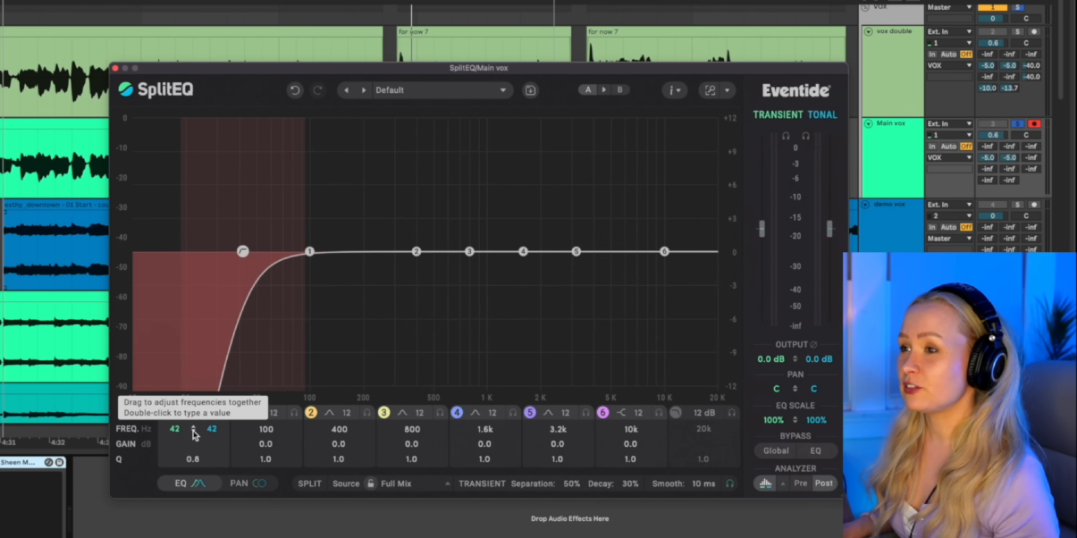
mouse_move(195, 434)
left_mouse_down()
mouse_move(196, 416)
mouse_move(192, 440)
left_mouse_up()
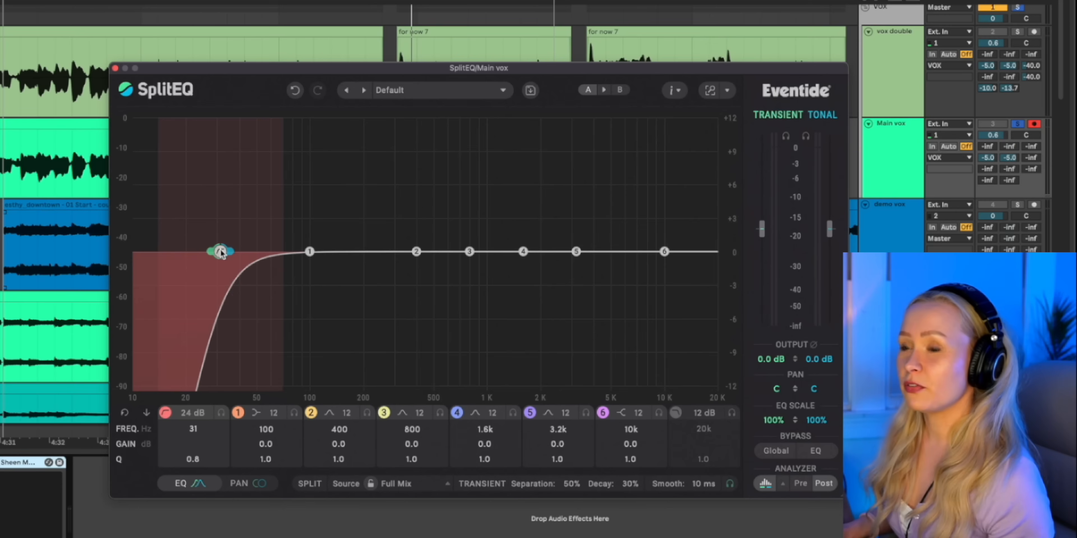
left_click_drag(221, 251, 267, 251)
- With the vocal playing, raise the low cut to about 76 Hz and band 1 to 107 Hz, and briefly solo the low-cut band
key("space")
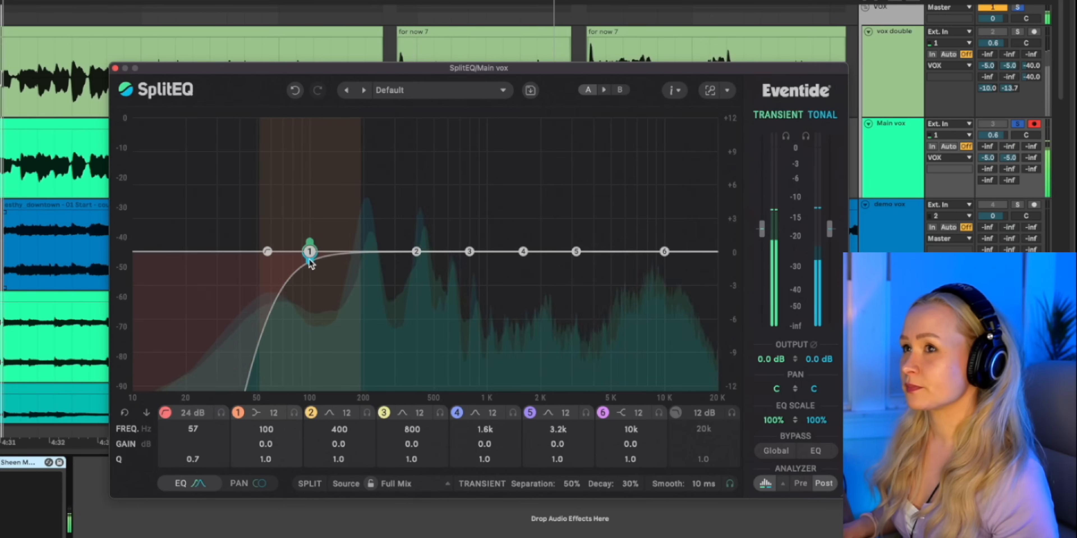
left_click_drag(312, 253, 289, 251)
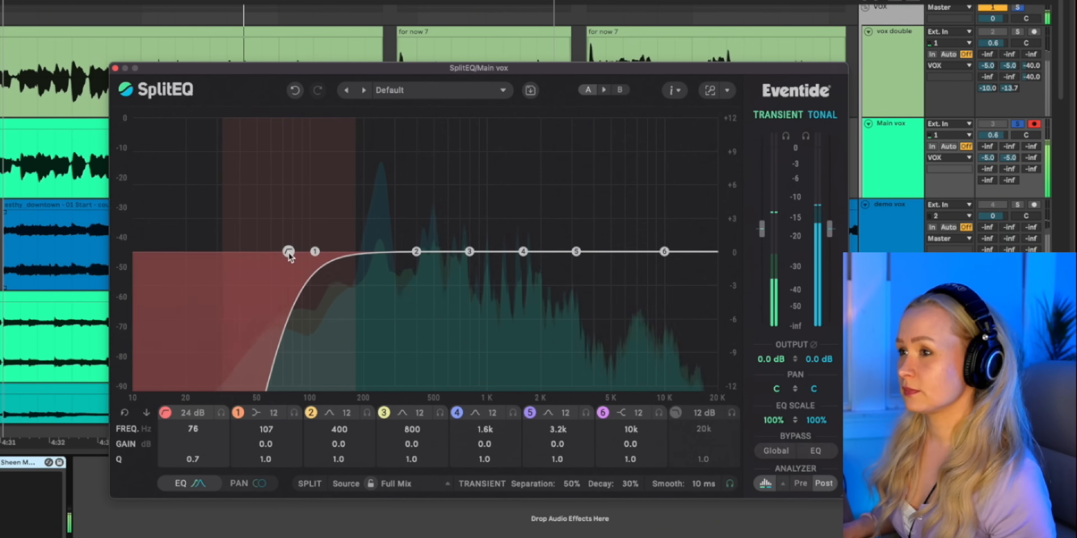
left_click(222, 412)
mouse_move(223, 414)
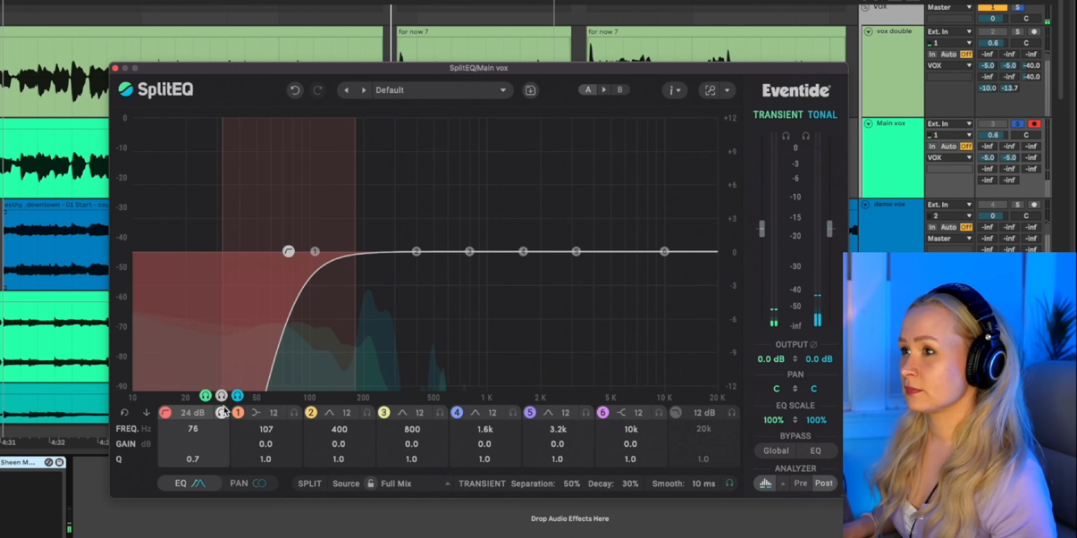
left_click(222, 414)
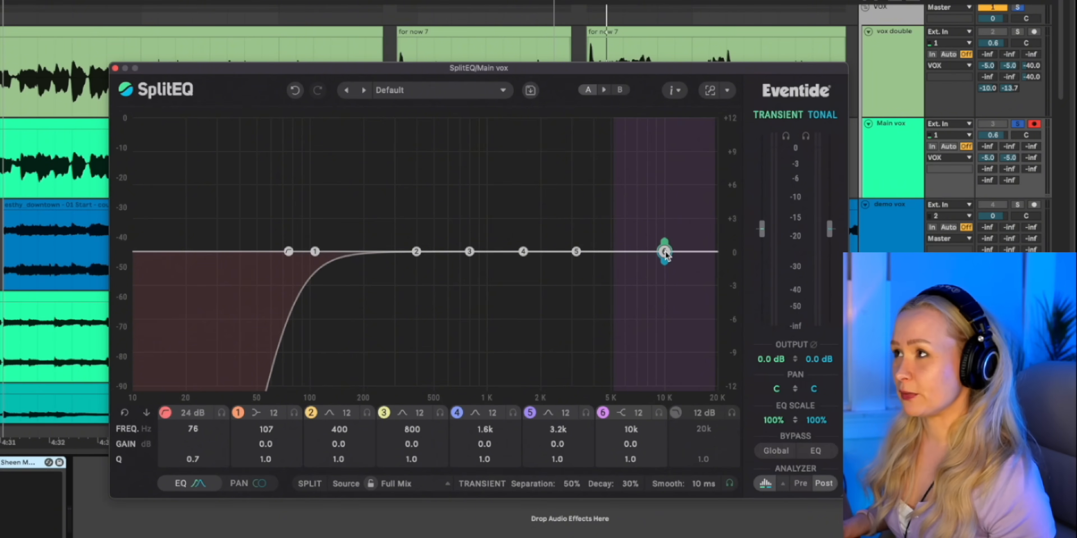
- Shift EQ band 6 to about 10.3 kHz and band 5 to about 5.8 kHz
key("space")
mouse_move(665, 252)
left_mouse_down()
mouse_move(668, 221)
mouse_move(622, 125)
mouse_move(627, 253)
mouse_move(666, 253)
left_mouse_up()
left_click_drag(576, 252, 627, 256)
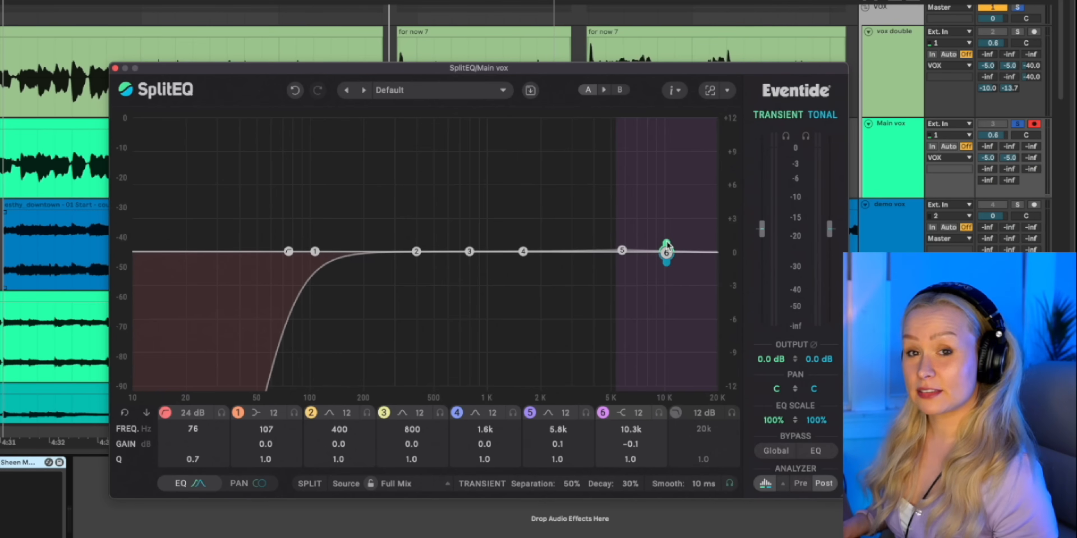
- Split band 6 at about 7.4 kHz into a transient gain of -3.3 dB and a tonal gain of 6.6 dB while auditioning the vocal
left_click_drag(668, 246, 662, 266)
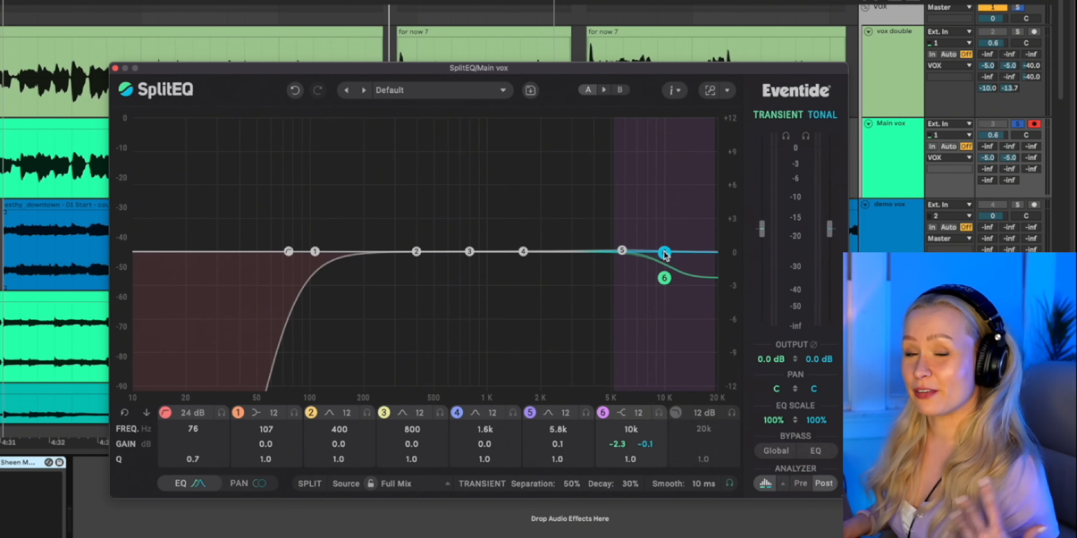
left_click_drag(664, 256, 655, 165)
key("space")
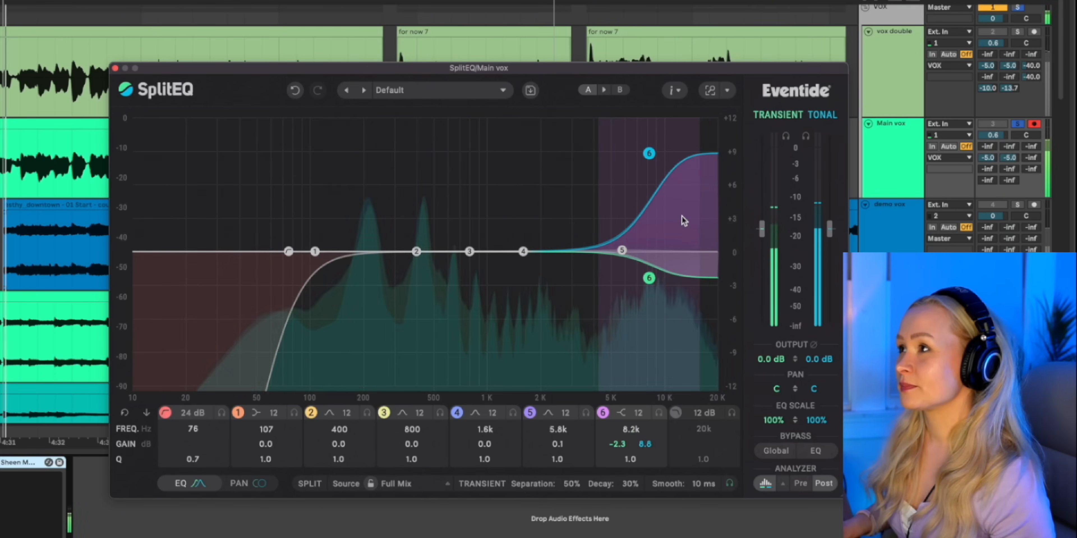
left_click_drag(649, 159, 643, 178)
left_click_drag(647, 280, 648, 302)
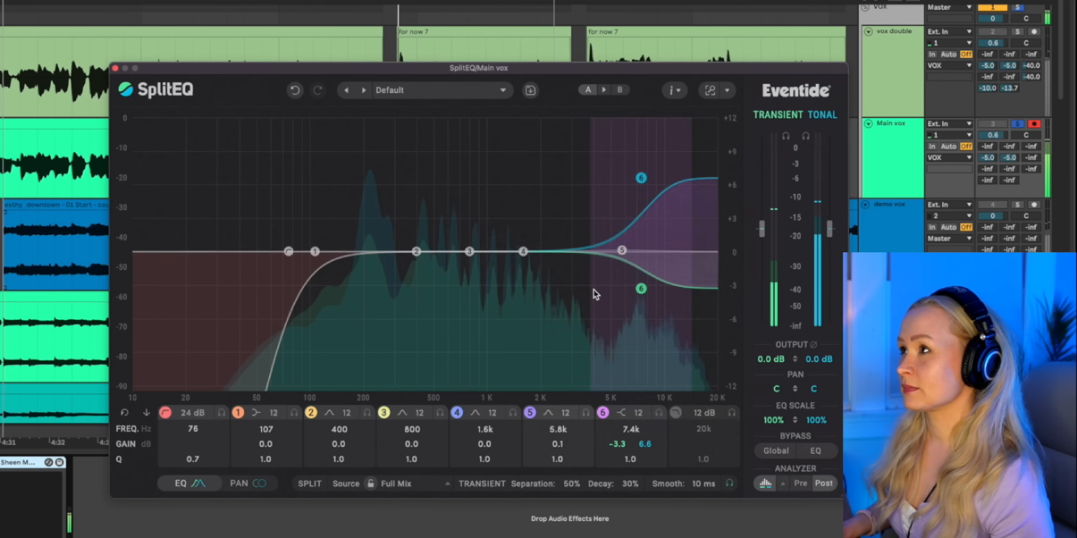
key("space")
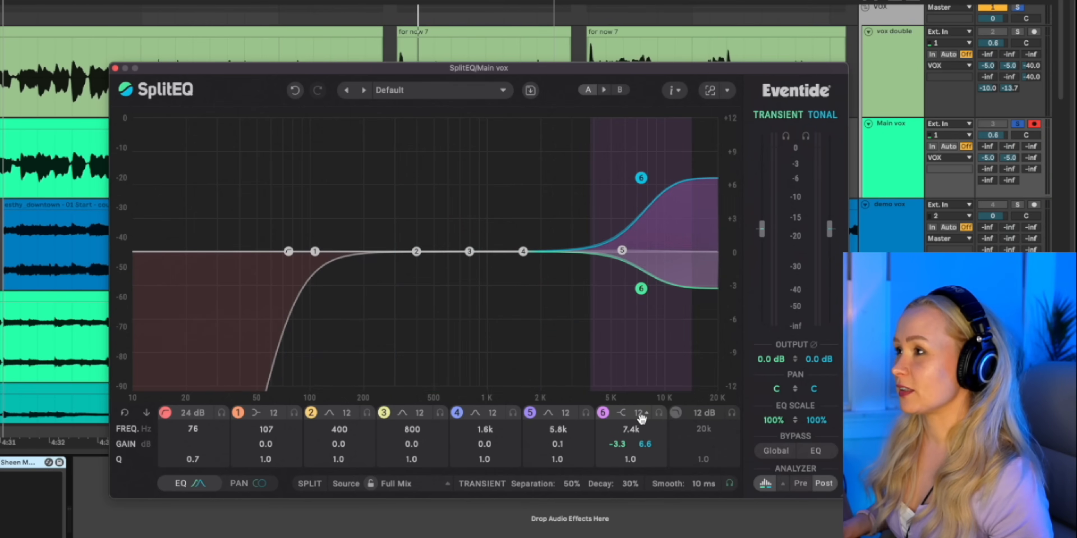
- Play the vocal with band 6's transient part soloed, followed by its tonal part
mouse_move(659, 414)
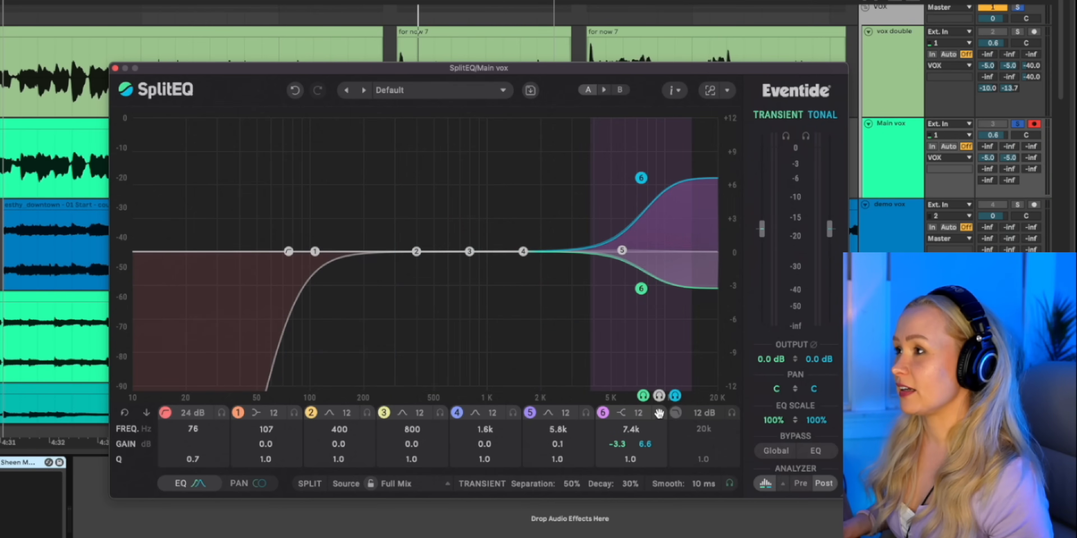
left_click(644, 396)
key("space")
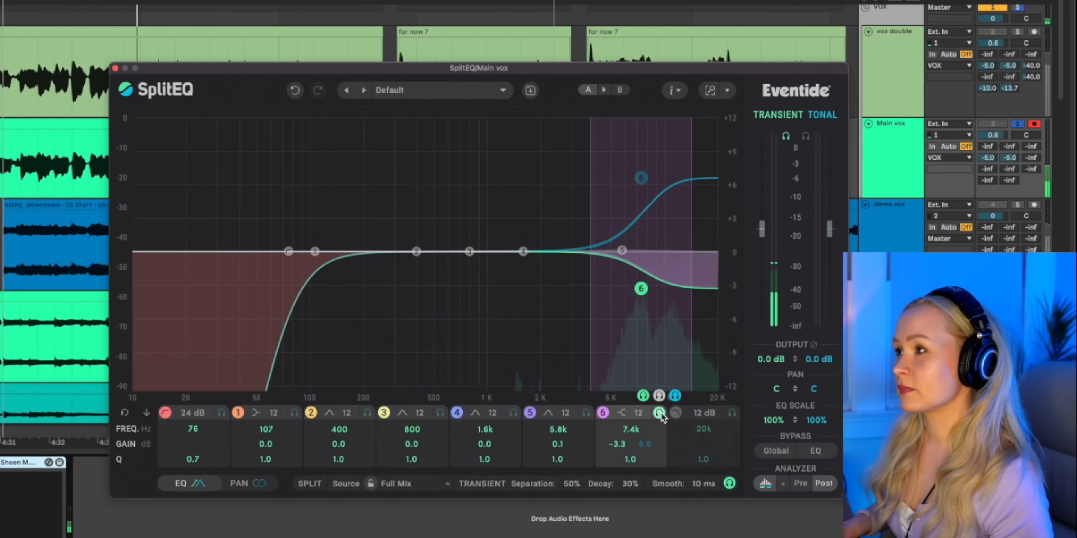
left_click(674, 396)
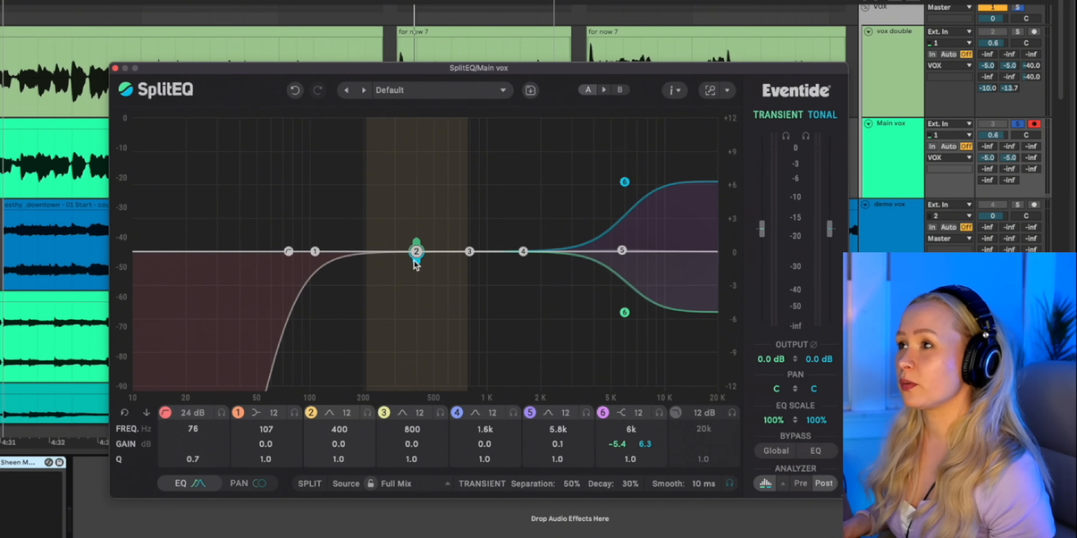
- Cut the tonal part of band 2 by about 3.6 dB at 319 Hz and close the vocal's SplitEQ
left_click_drag(414, 260, 400, 254)
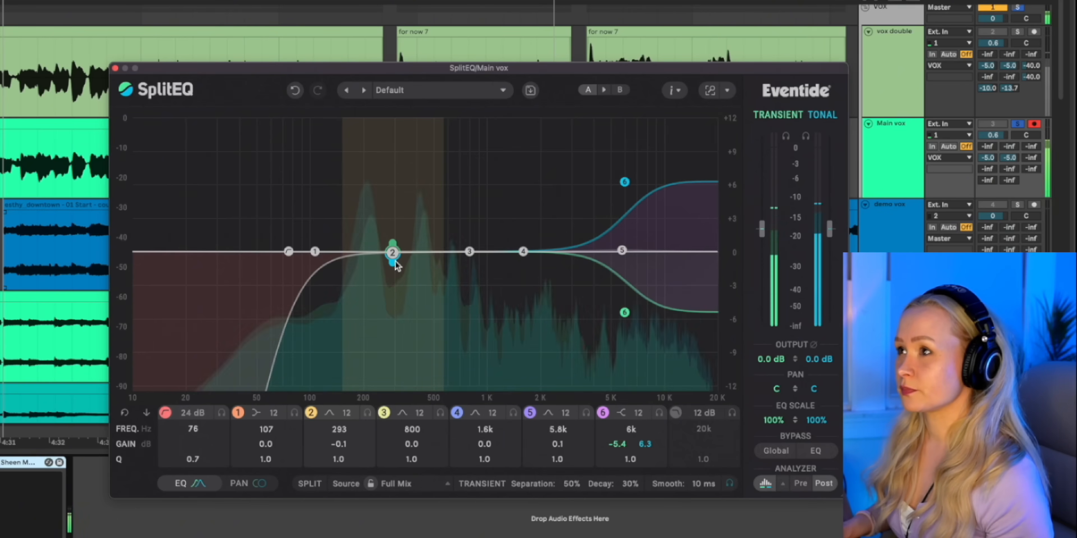
left_click_drag(396, 265, 403, 305)
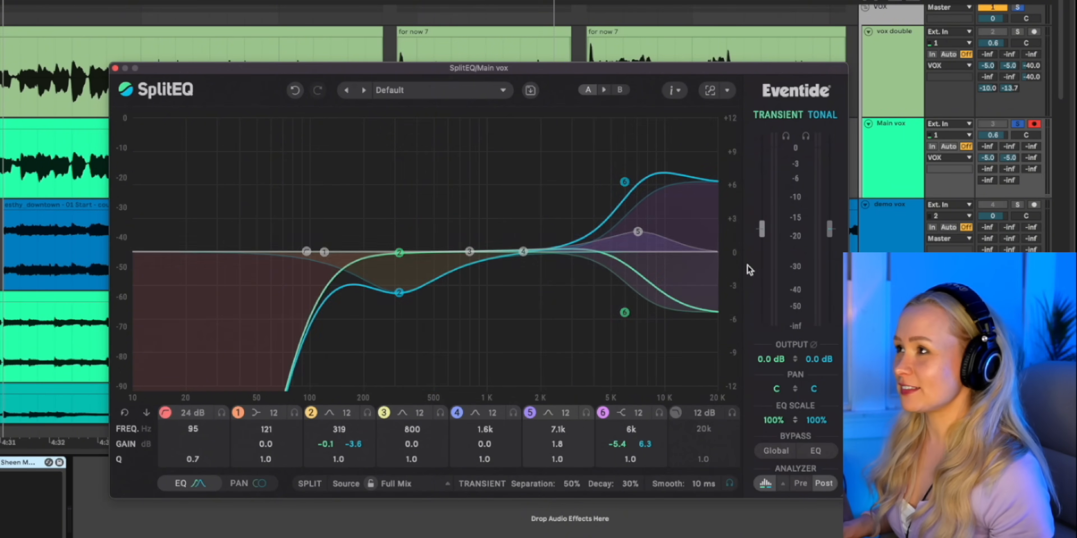
left_click(115, 68)
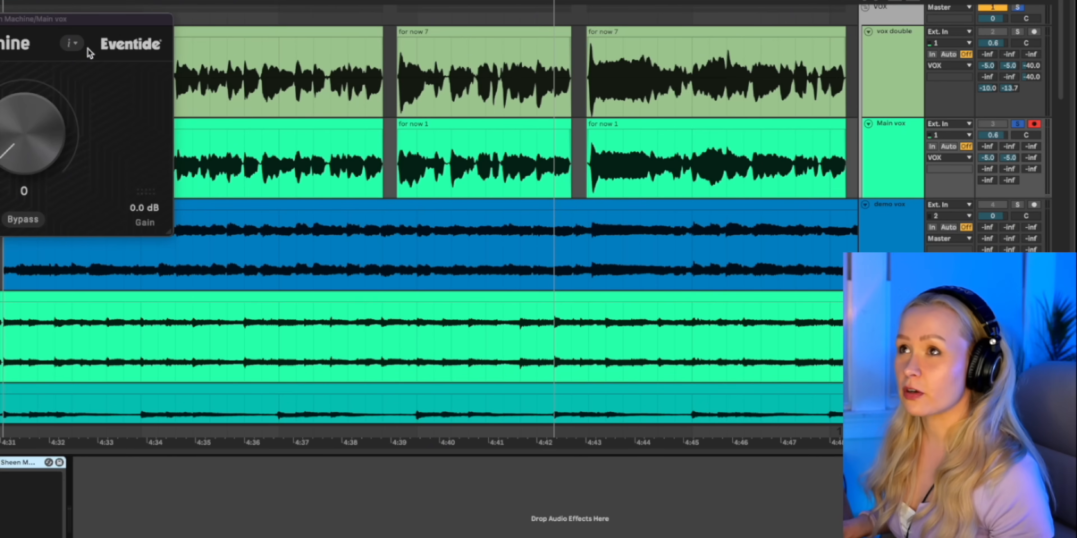
- Bring the Sheen Machine window fully into view and turn up its main amount while the vocal plays
left_click_drag(93, 23, 412, 215)
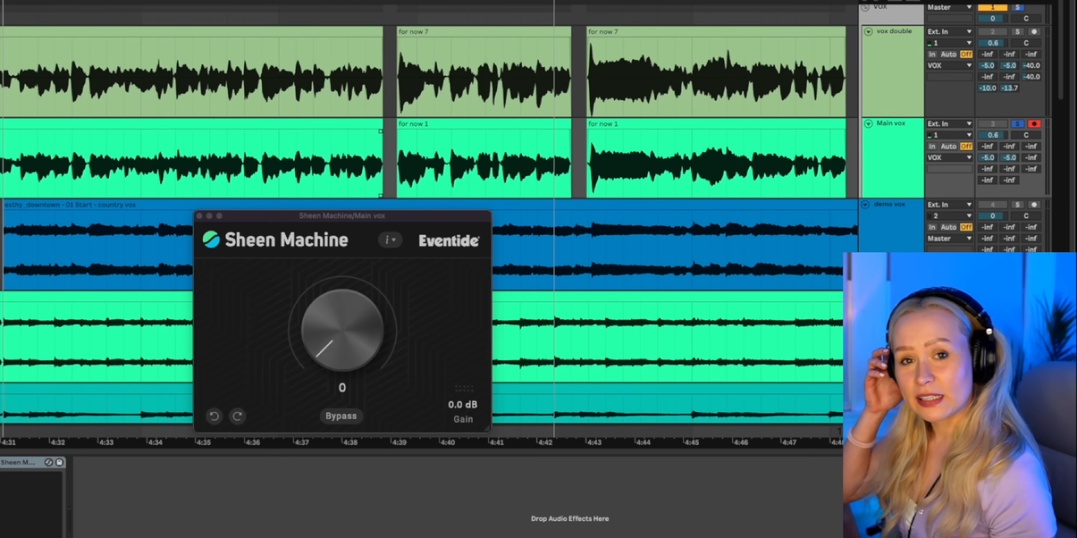
key("space")
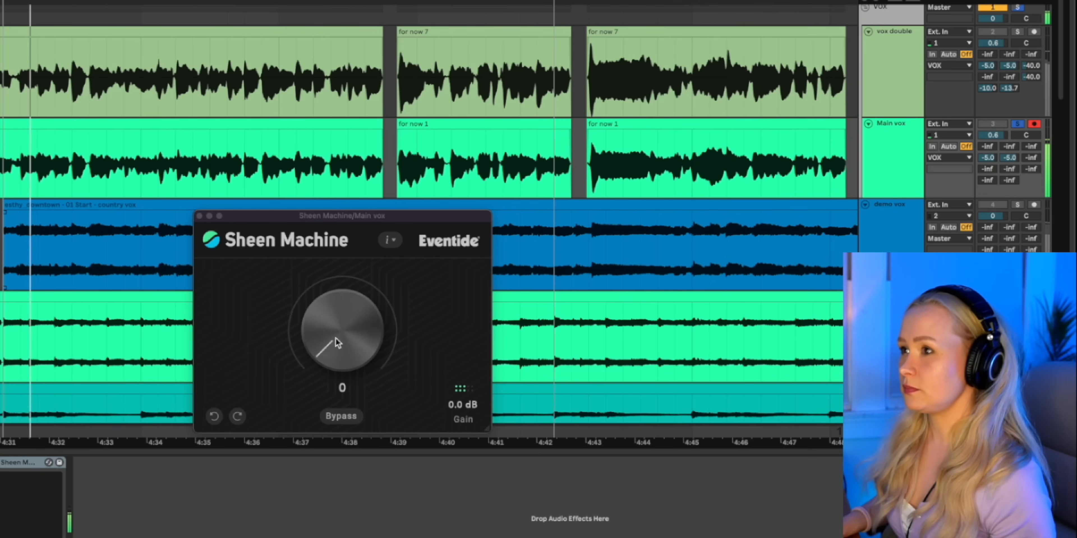
left_click_drag(334, 361, 337, 308)
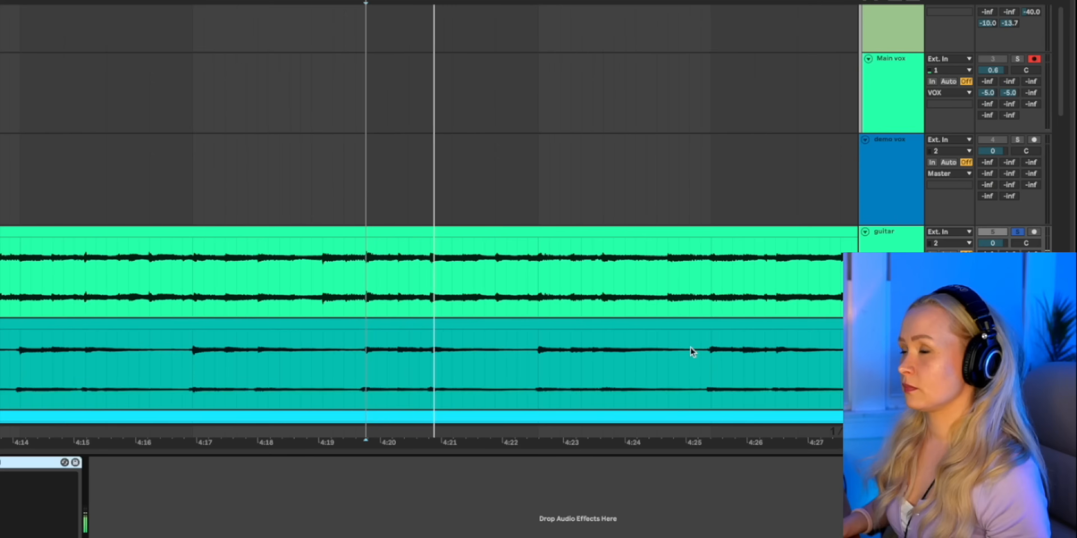
- Audition the guitar track's transient and tonal parts separately in its SplitEQ, and restore the full signal
scroll(691, 348, "right", 5)
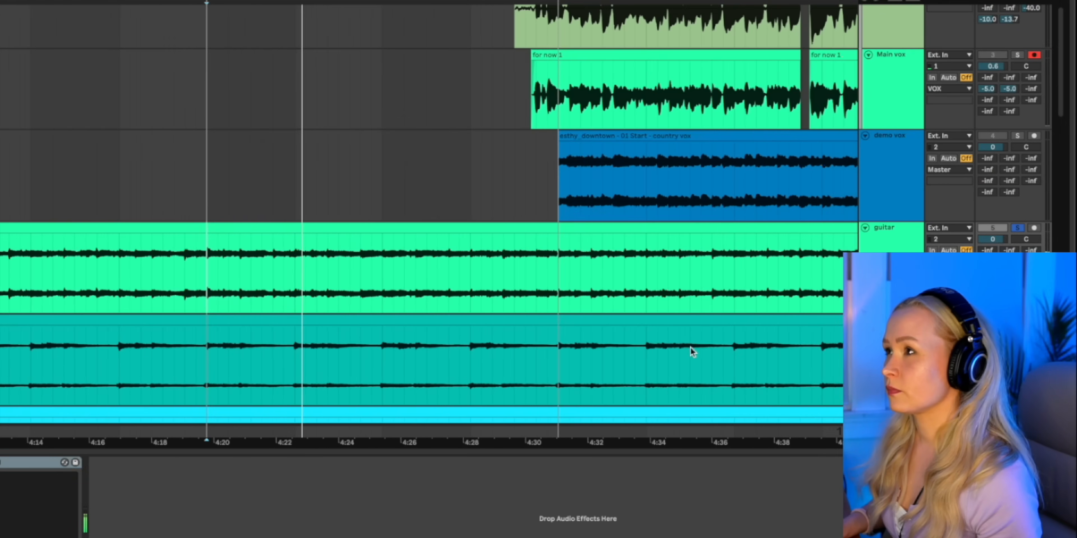
scroll(586, 311, "right", 3)
scroll(574, 307, "left", 1)
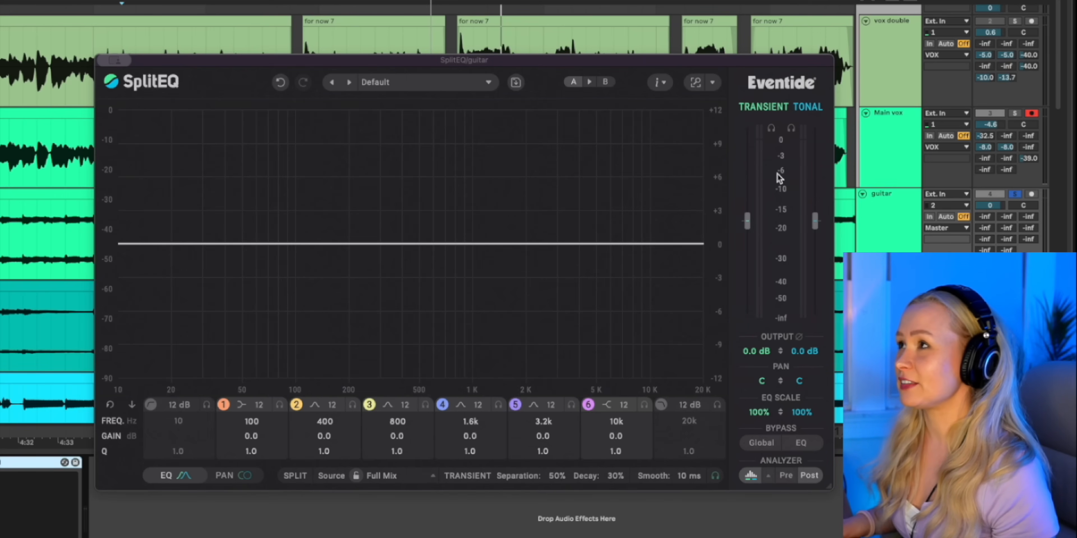
key("space")
left_click(771, 129)
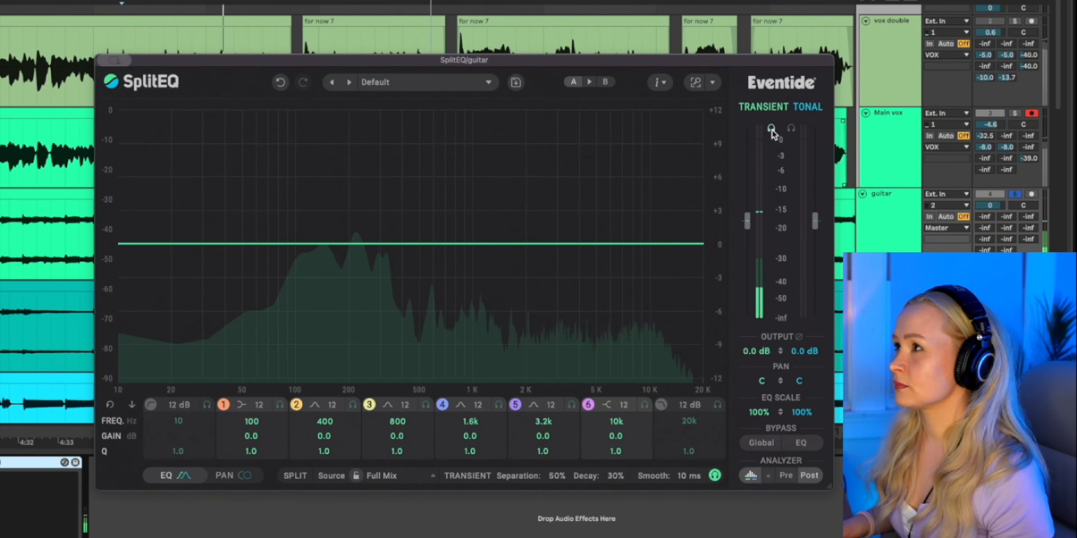
left_click(791, 129)
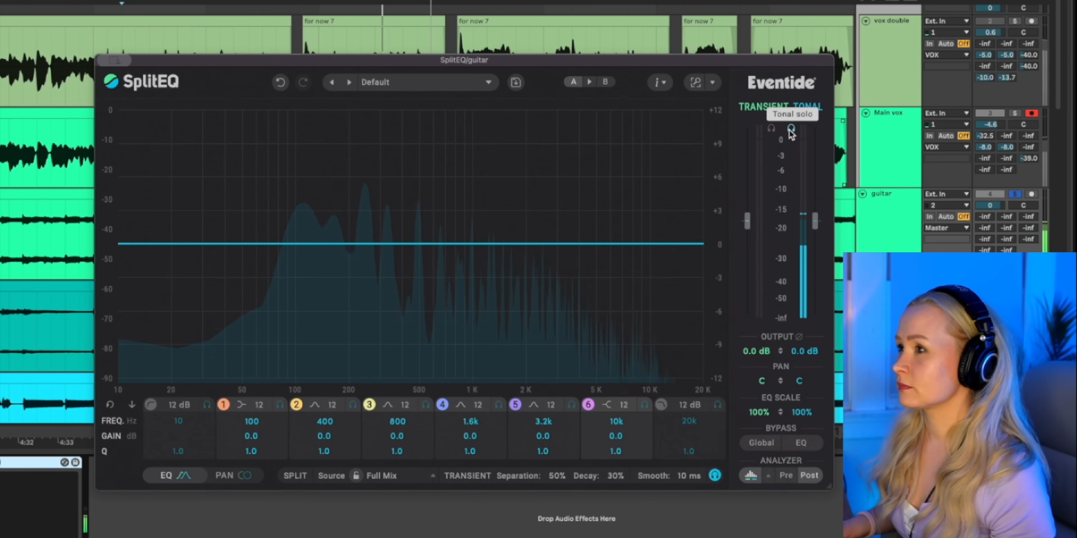
left_click(791, 129)
key("space")
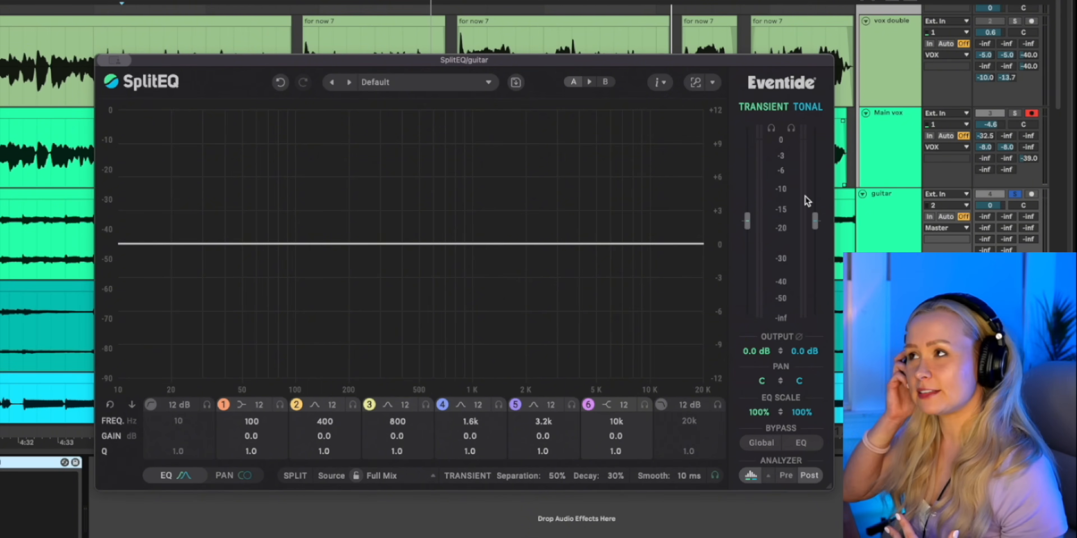
- Raise the guitar's tonal output to 5.0 dB during playback
key("space")
left_click_drag(815, 223, 819, 209)
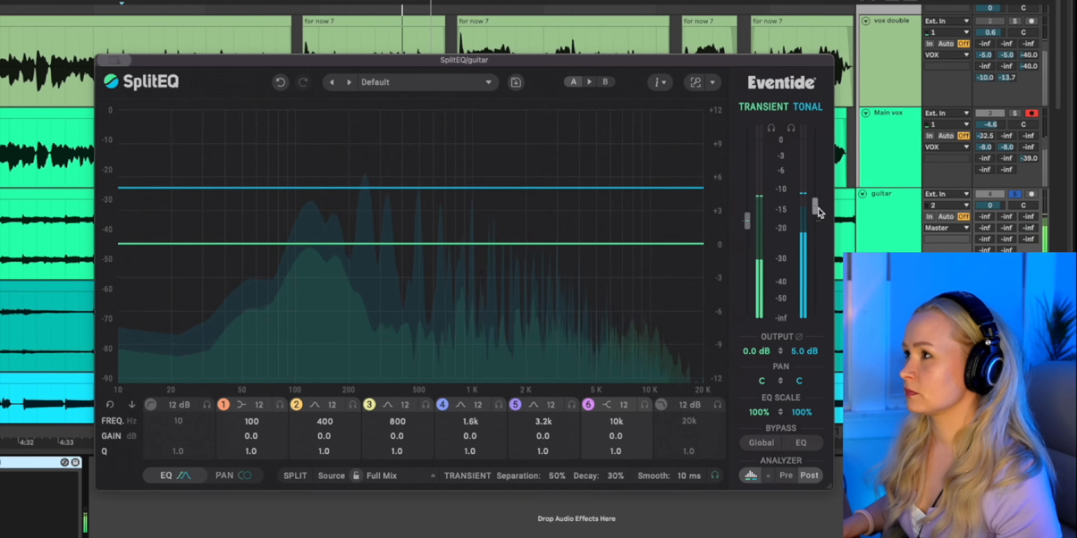
key("space")
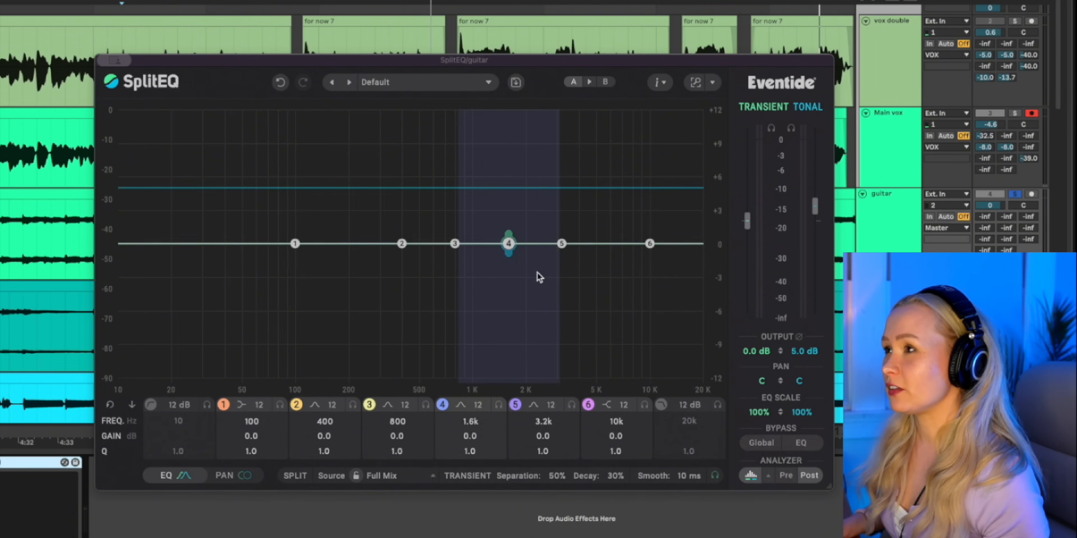
- Lower the tonal gain of the guitar's 3.2 kHz band to -0.8 dB and display the bands' pan controls
left_click(567, 277)
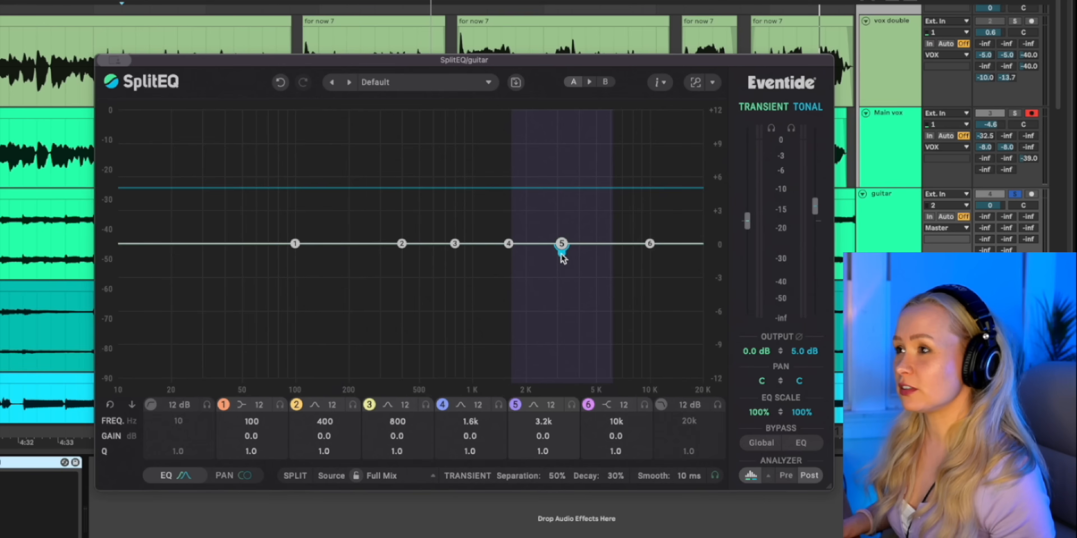
left_click_drag(564, 258, 563, 267)
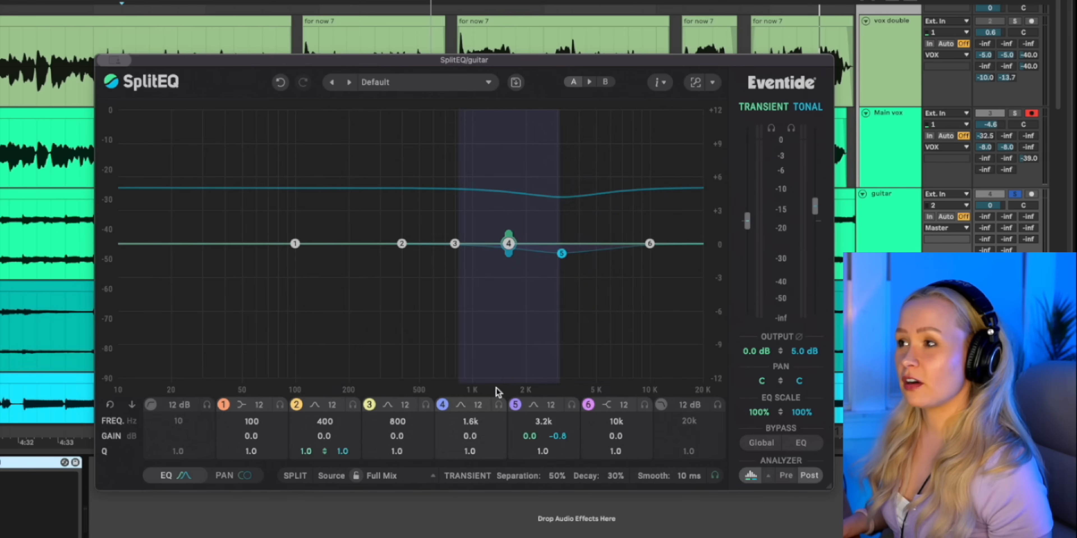
left_click(232, 477)
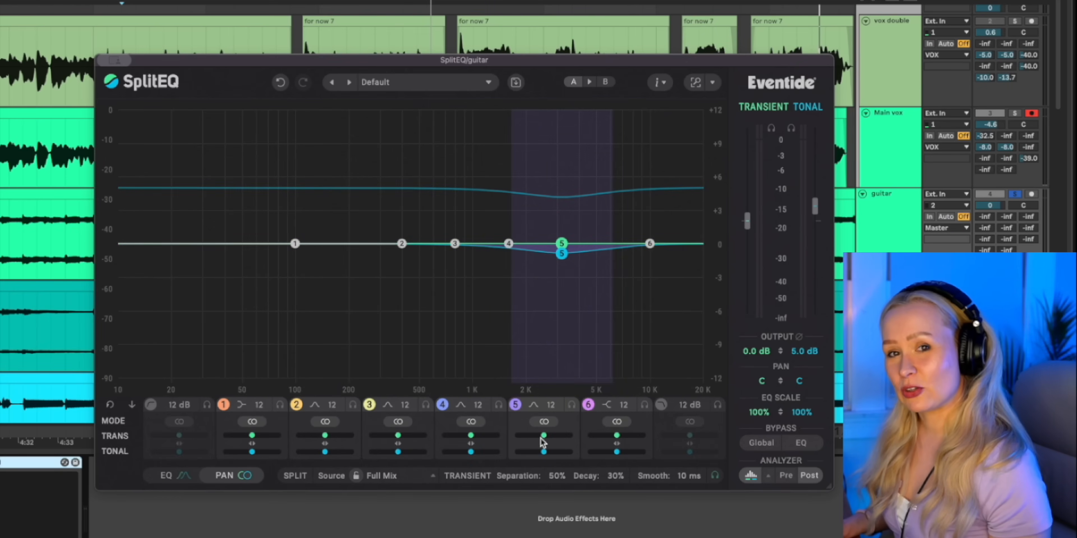
- Pan the tonal part of the guitar's 3.2 kHz band slightly right, and switch that band off
mouse_move(530, 450)
left_mouse_down()
mouse_move(560, 453)
mouse_move(529, 453)
mouse_move(544, 456)
left_mouse_up()
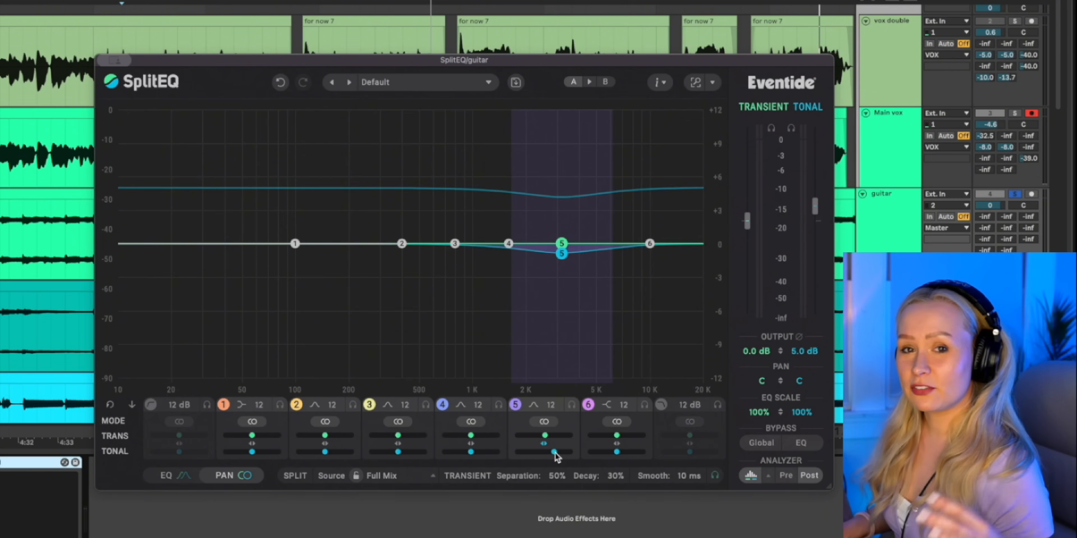
left_click(516, 405)
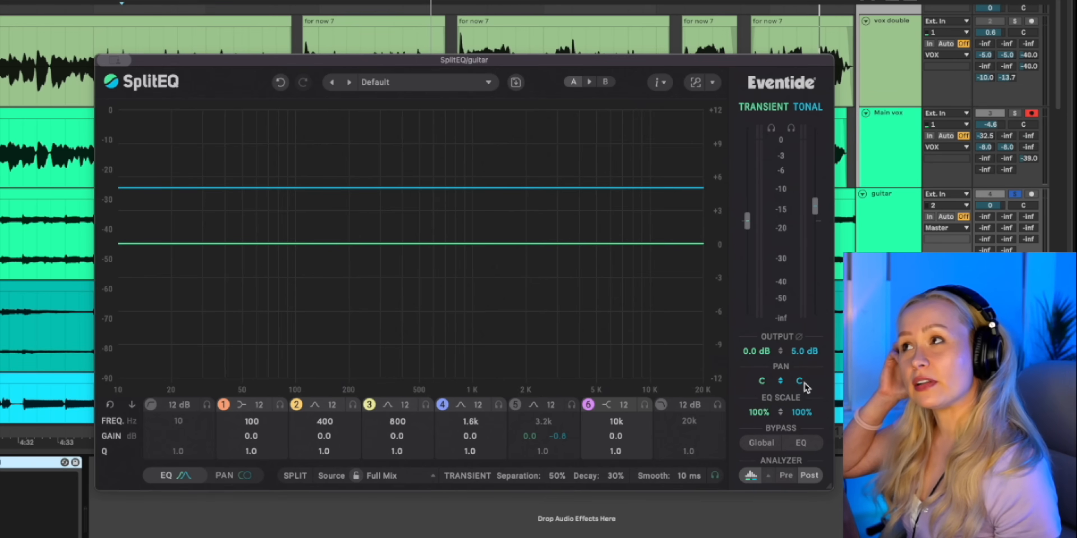
- Pan the guitar's overall transient part to 23R and its tonal part to 31L during playback
key("space")
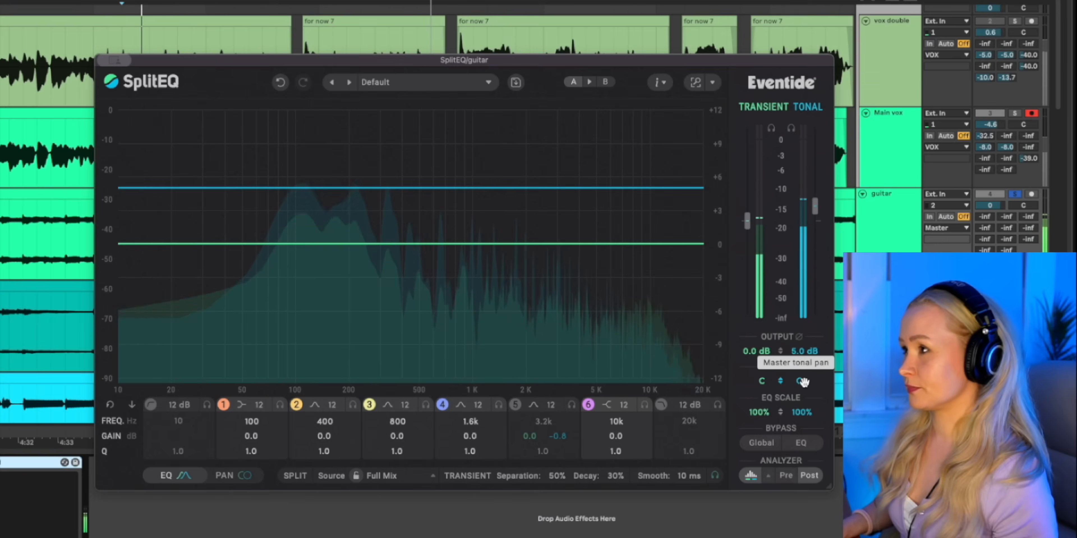
left_click_drag(806, 381, 776, 366)
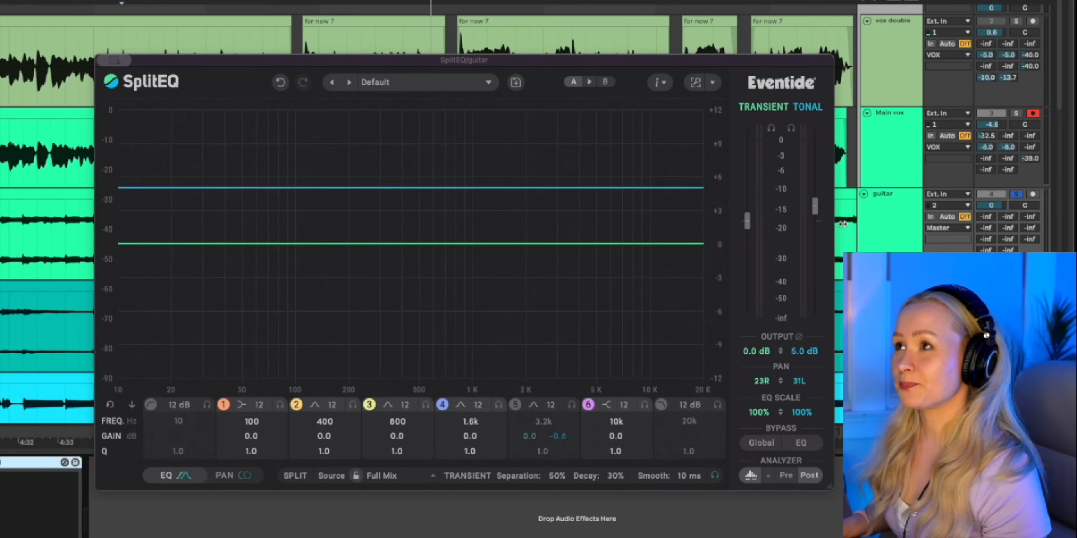
- Try the Depluck Electric guitar preset from the Rebalance category in the guitar's SplitEQ, and undo it
left_click(426, 83)
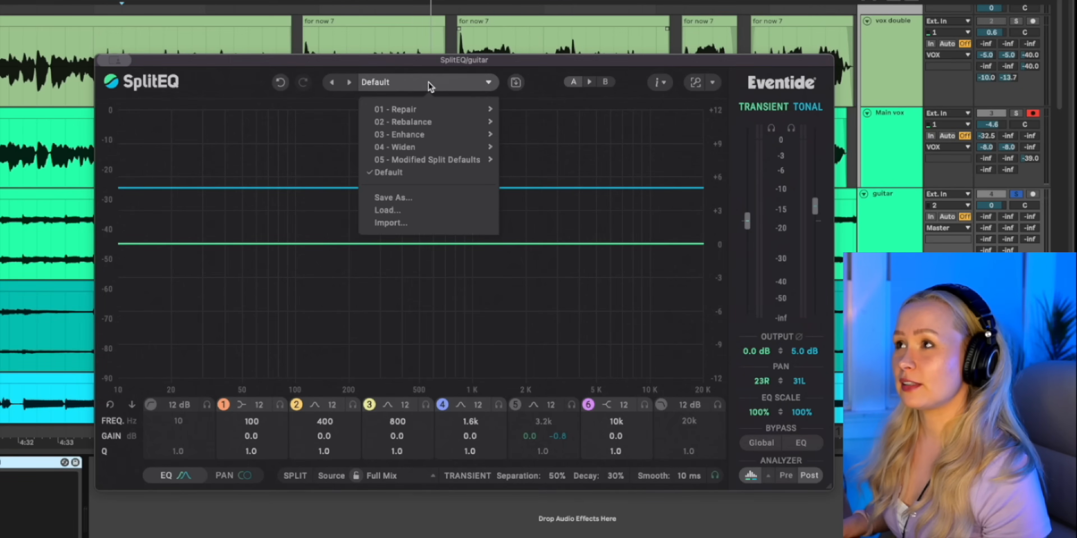
mouse_move(419, 124)
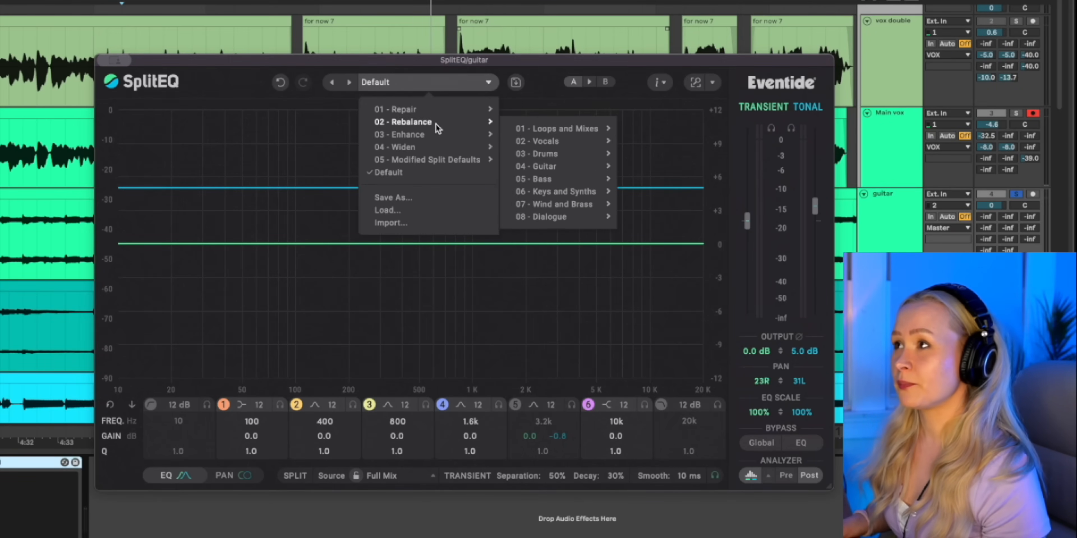
mouse_move(539, 167)
left_click(692, 199)
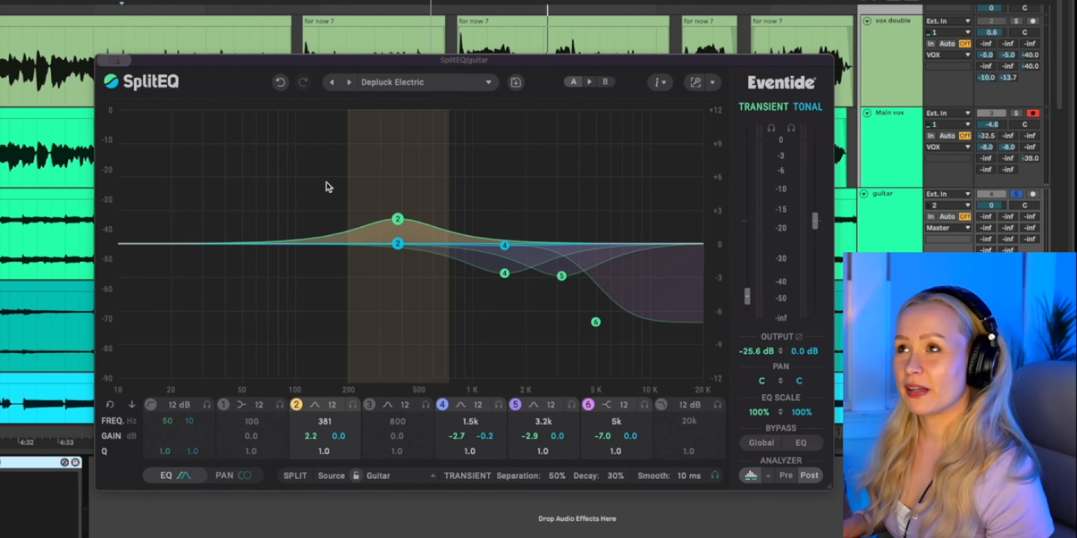
left_click(280, 88)
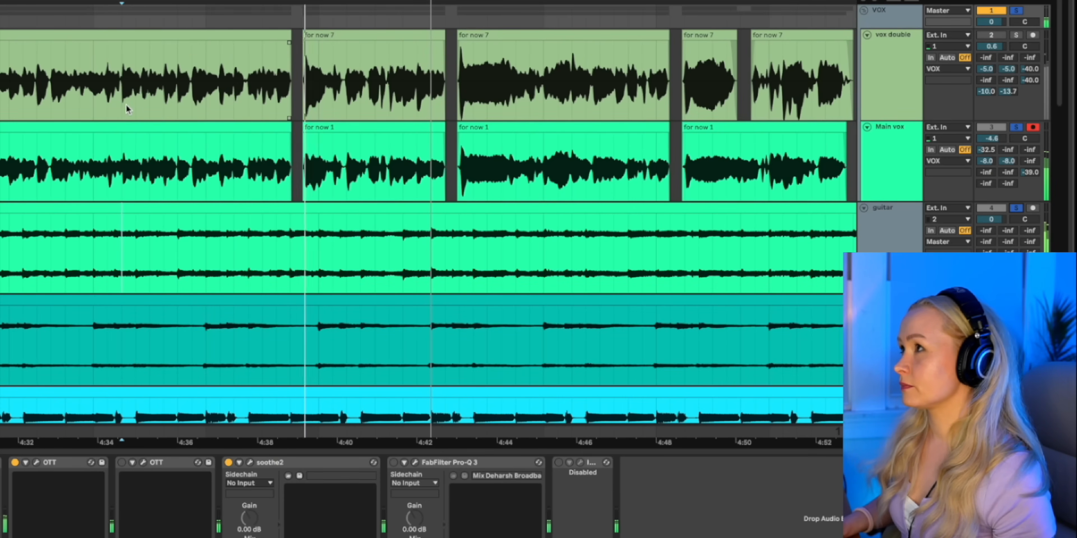
- Listen to the vocal and guitar section in the arrangement, and select the guitar track
scroll(126, 110, "down", 1)
scroll(127, 109, "right", 1)
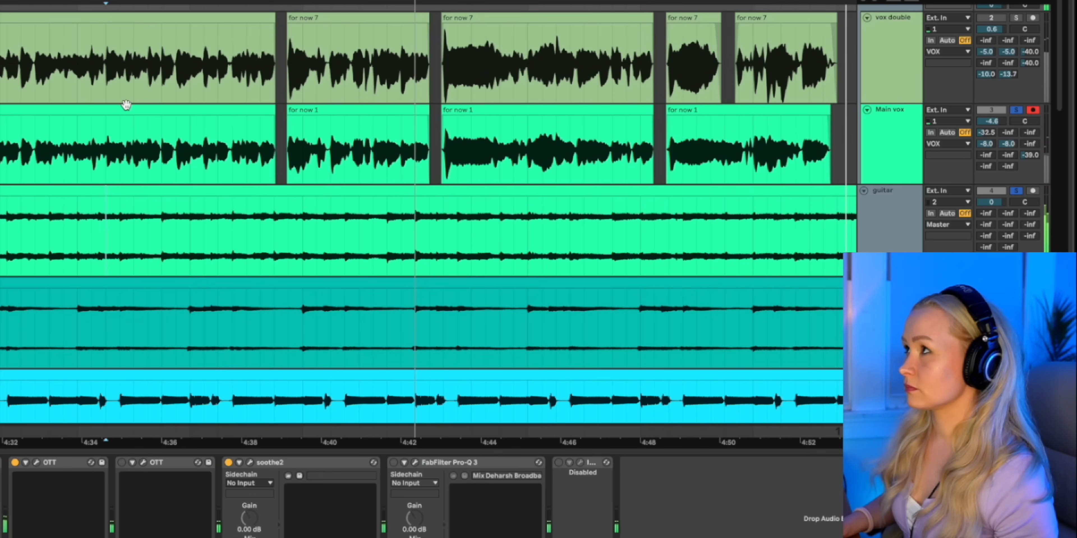
left_click(388, 212)
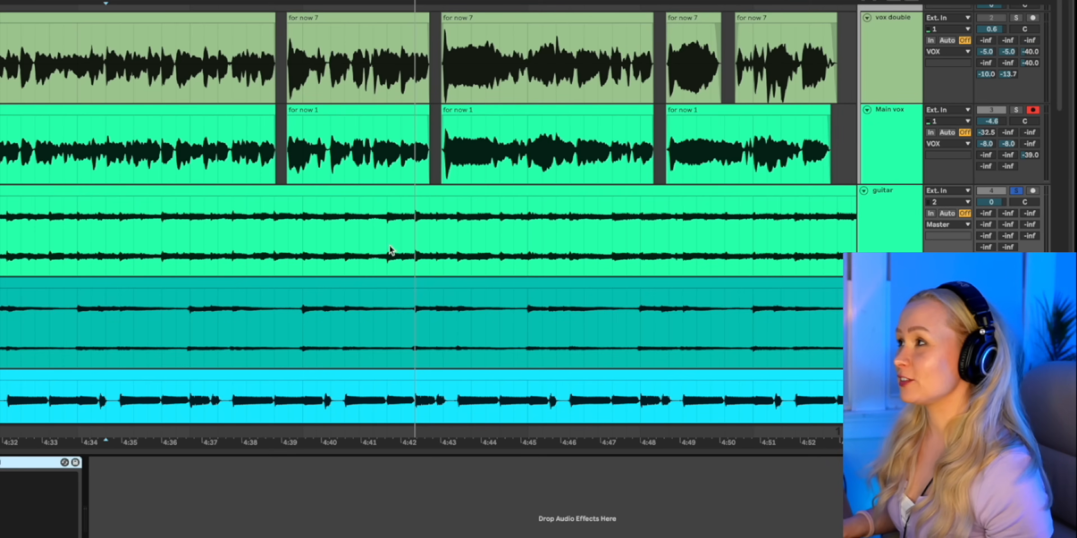
- Locate the loud piano track below the bass and soft piano, and solo it for playback
scroll(486, 235, "down", 1)
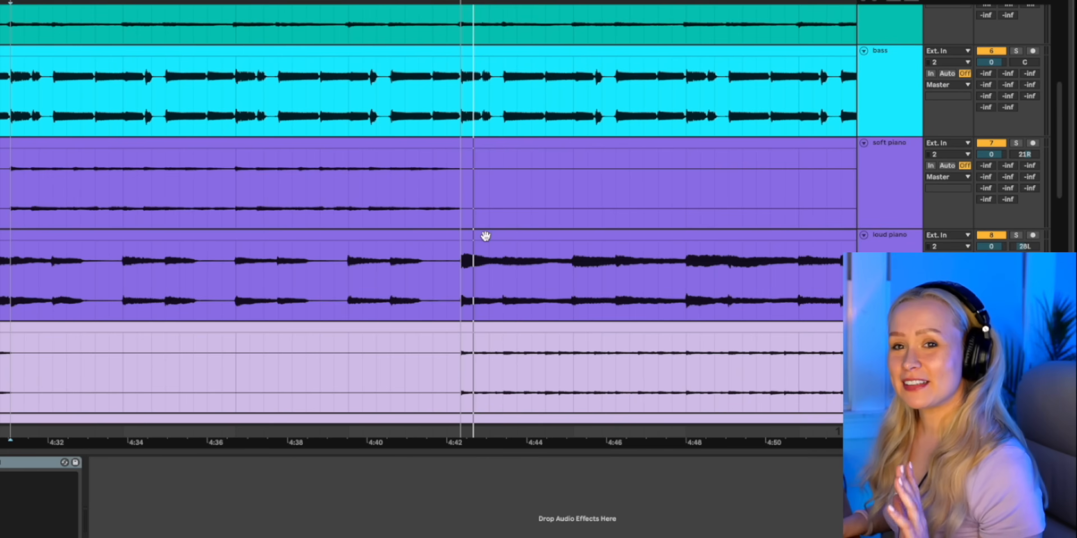
scroll(485, 236, "up", 7)
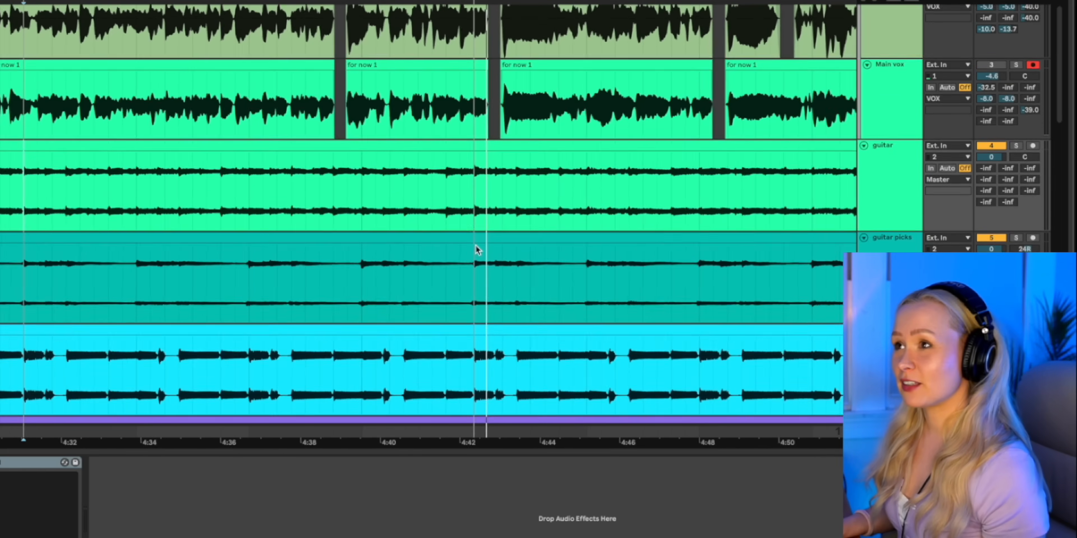
scroll(476, 247, "down", 8)
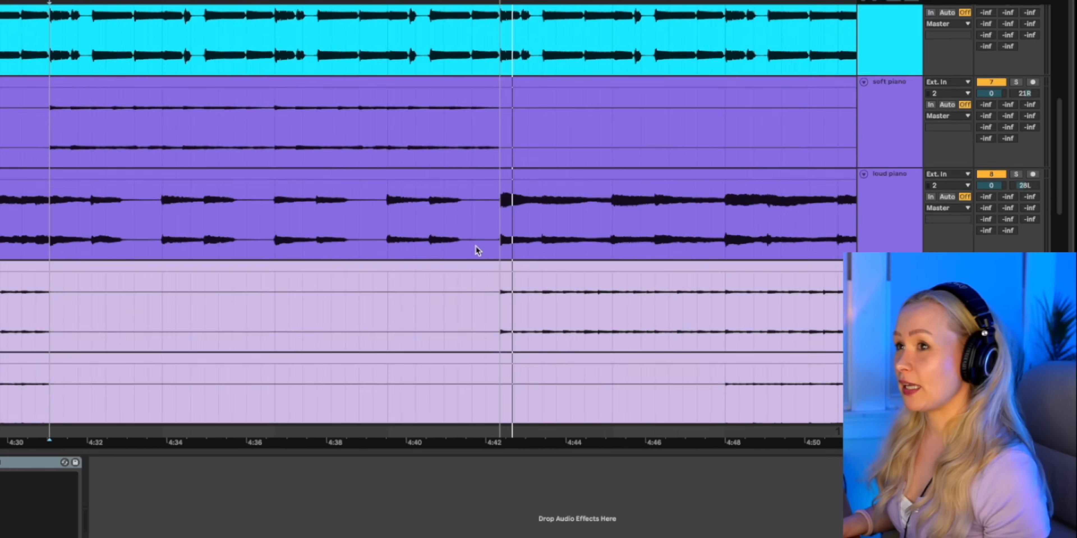
scroll(475, 247, "up", 2)
scroll(475, 247, "left", 4)
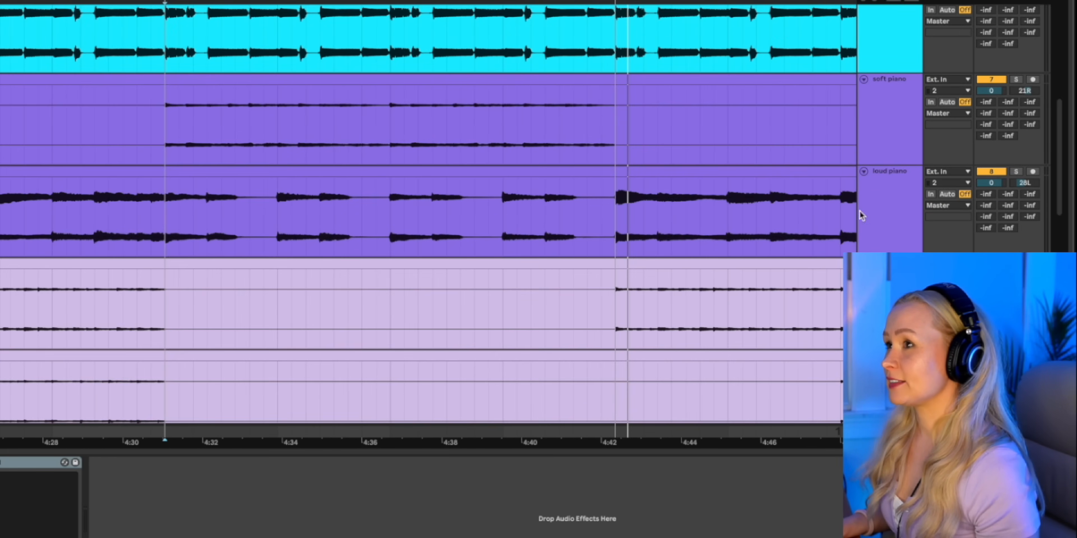
left_click(879, 214)
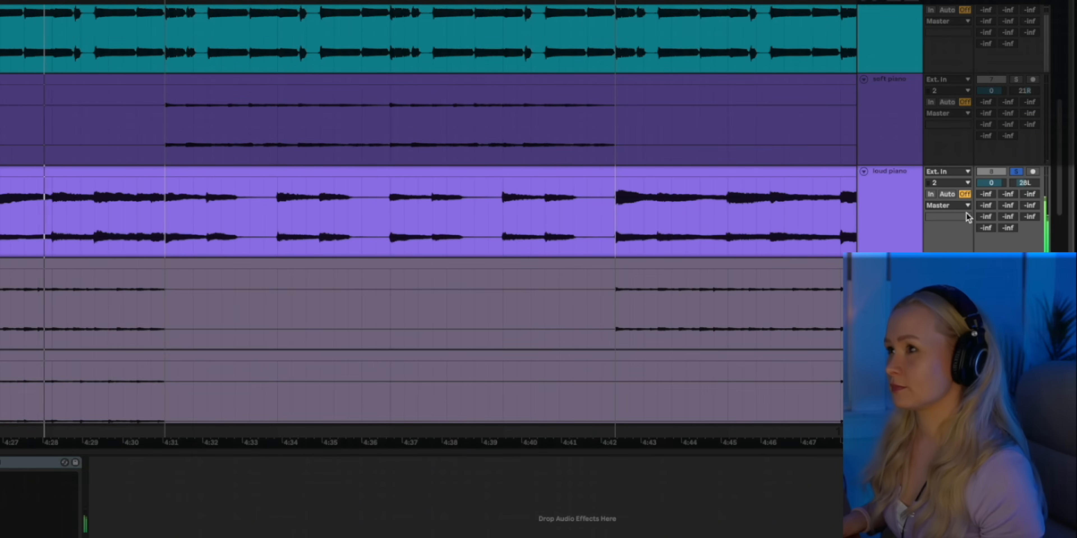
left_click(895, 214)
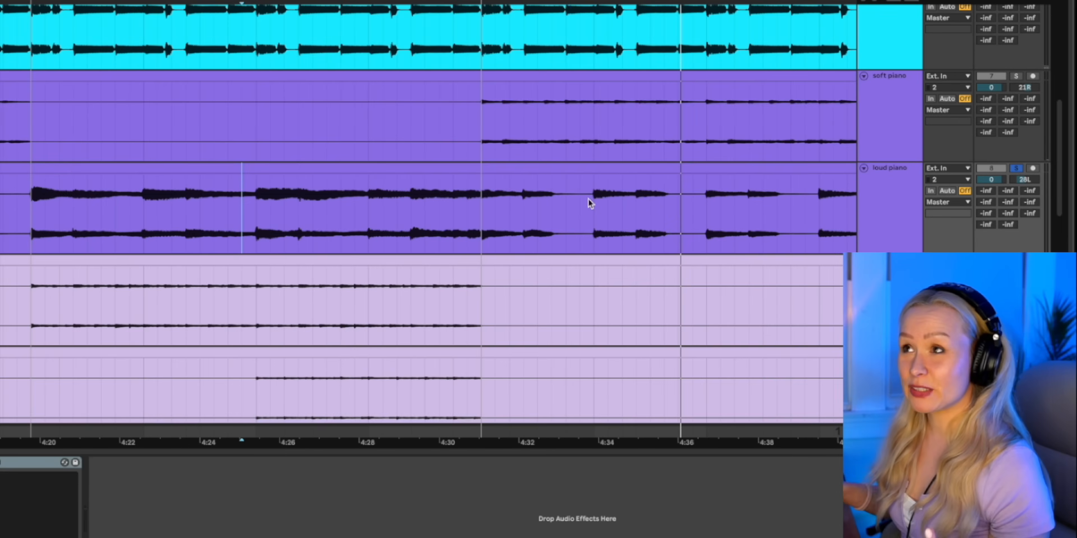
- Play the loud piano from its entry at about 4:20, and solo the bass for a quick comparison
left_click(36, 206)
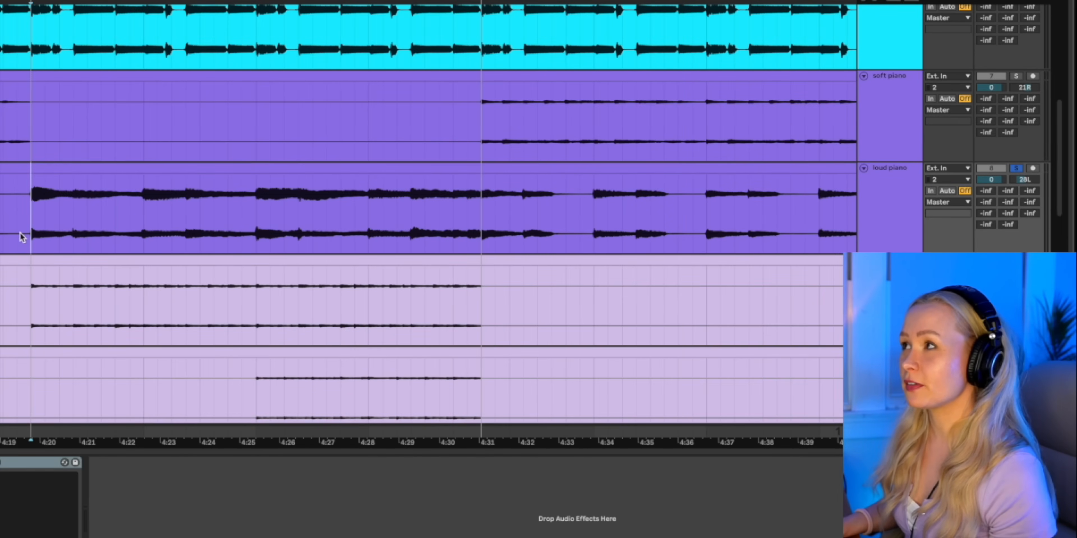
scroll(22, 237, "up", 3)
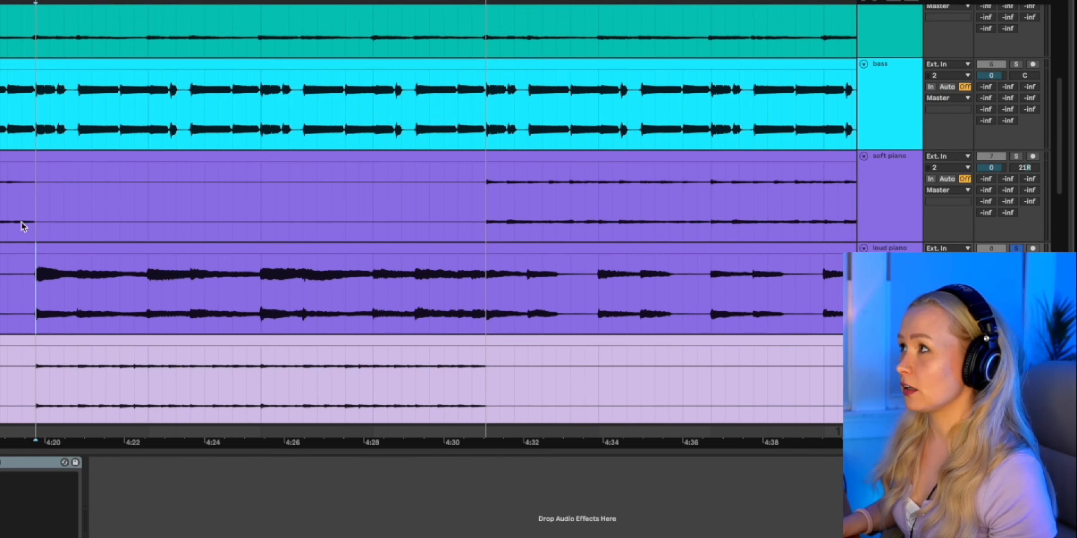
key("space")
left_click(1016, 65)
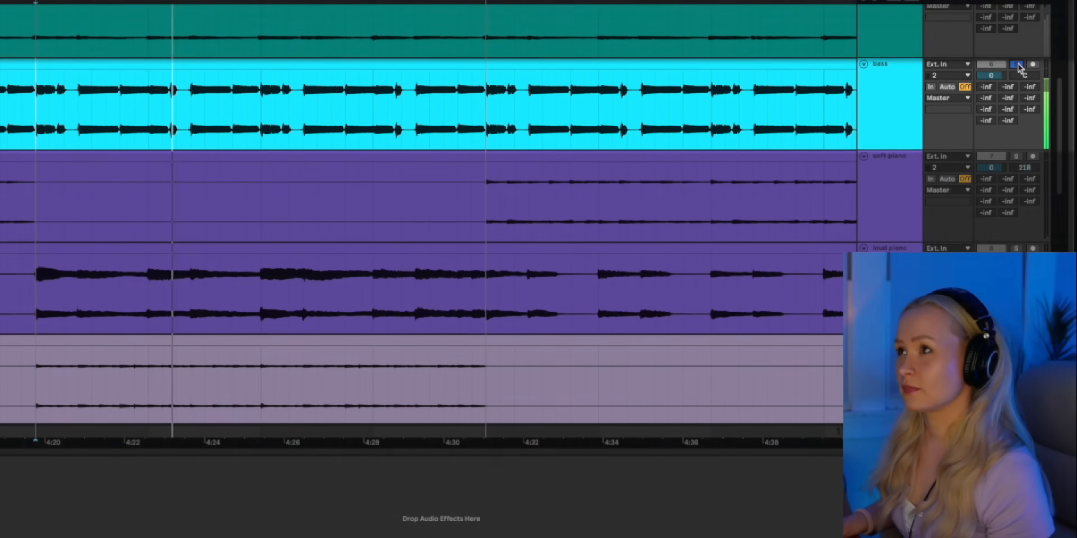
left_click(1017, 65)
- Add the Eventide DeBoom effect to the loud piano track and turn up its main amount during soloed playback
scroll(808, 149, "down", 2)
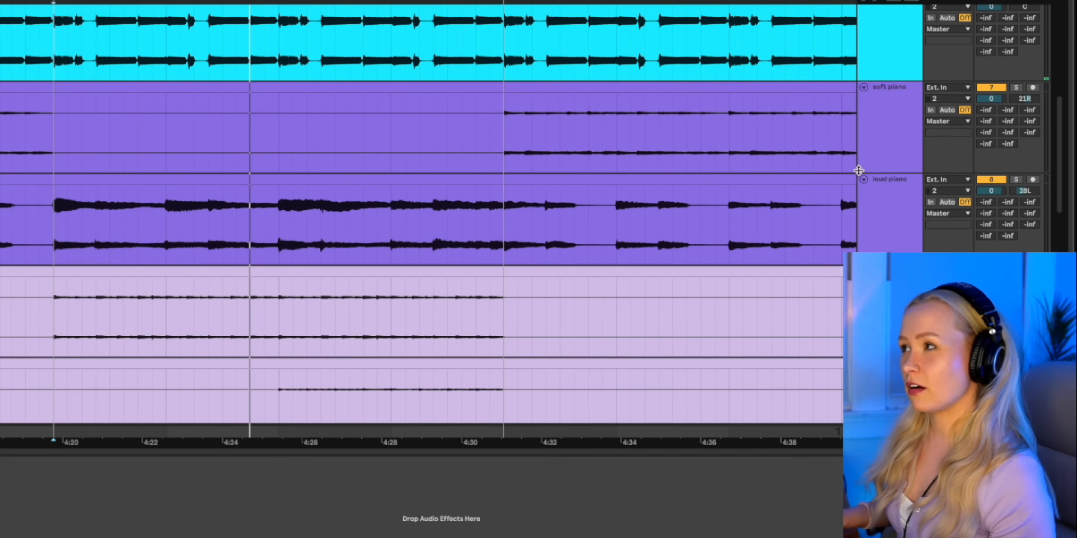
left_click(866, 207)
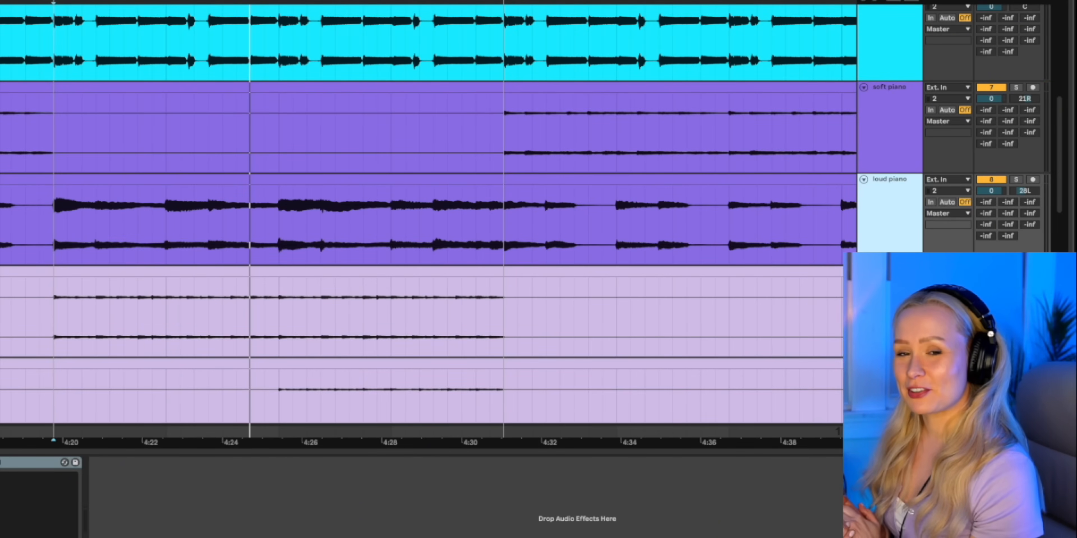
left_click_drag(460, 318, 351, 515)
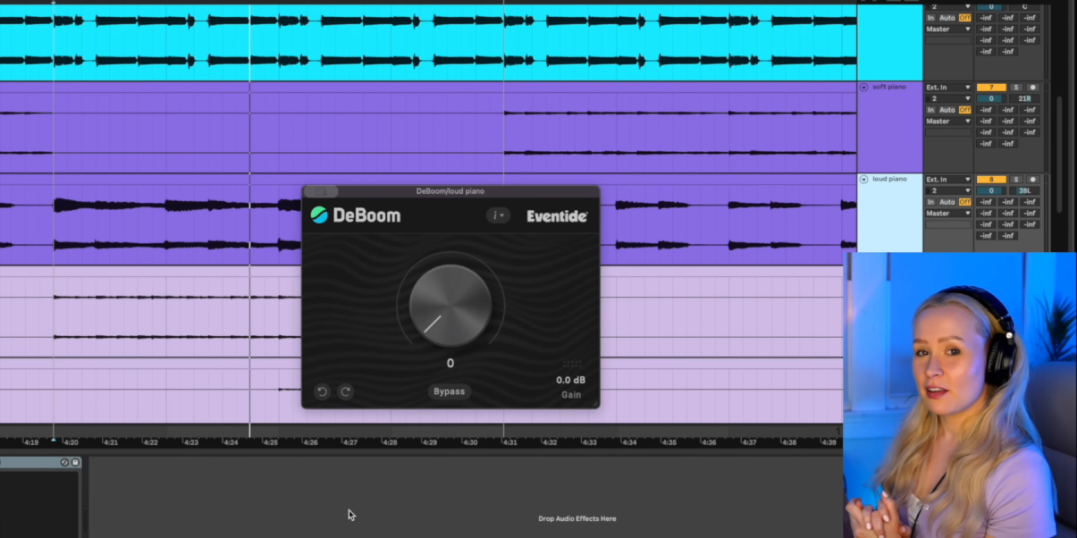
left_click_drag(393, 195, 307, 133)
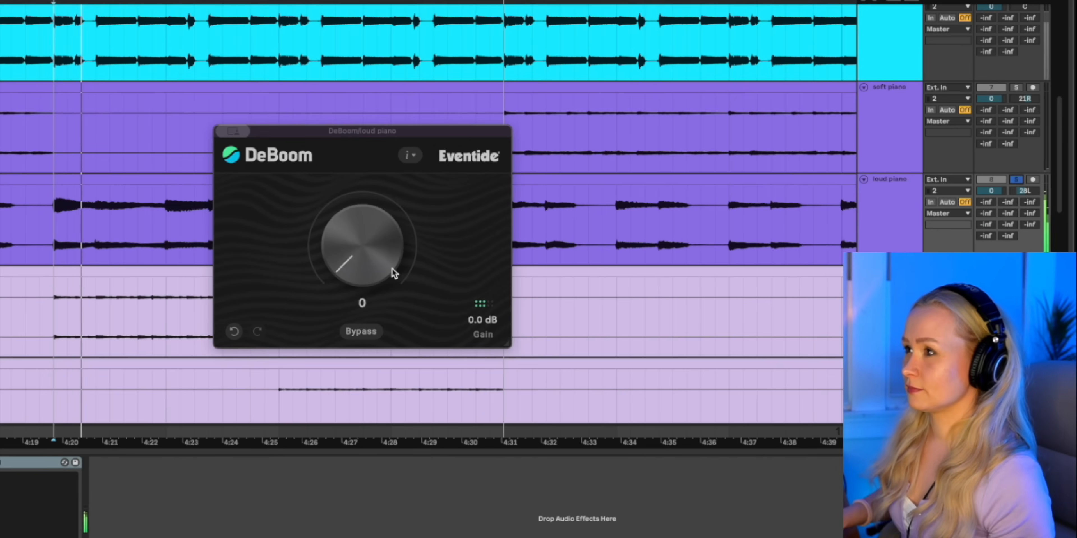
left_click_drag(343, 273, 359, 225)
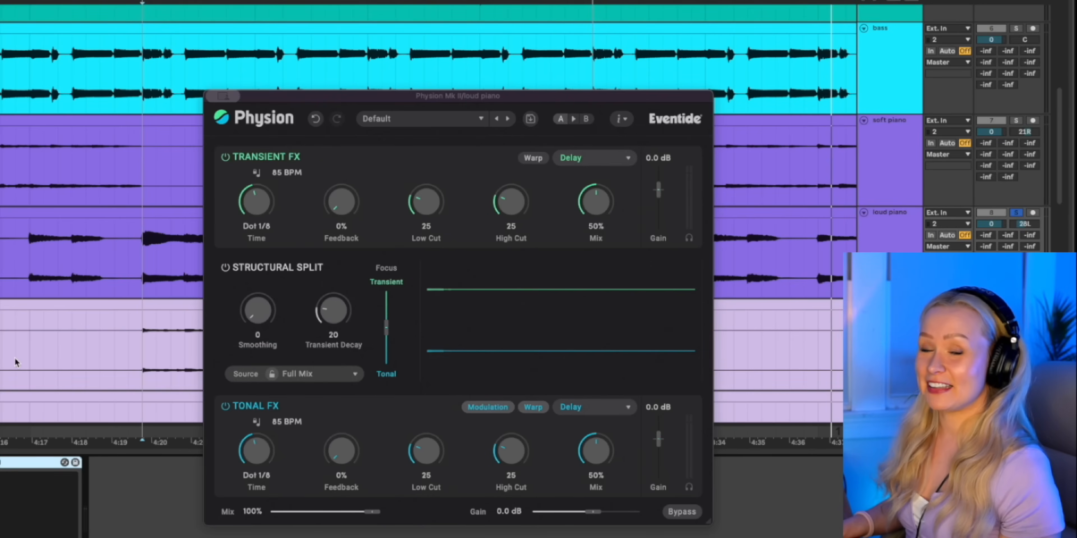
- Bring the loud piano's Physion window fully into view and look through the effect types available for the transient part
left_click_drag(403, 96, 369, 67)
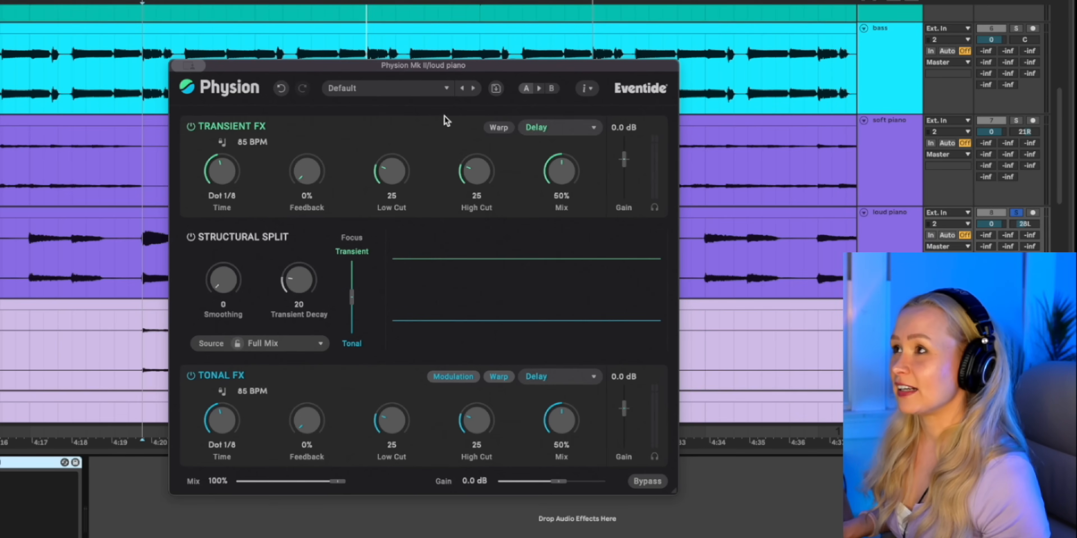
left_click(581, 129)
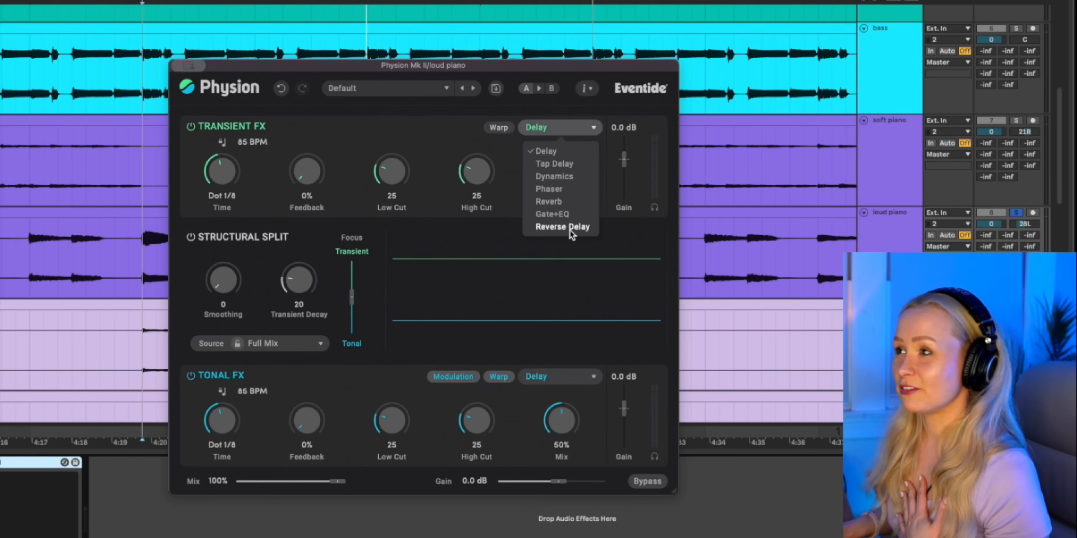
left_click(591, 130)
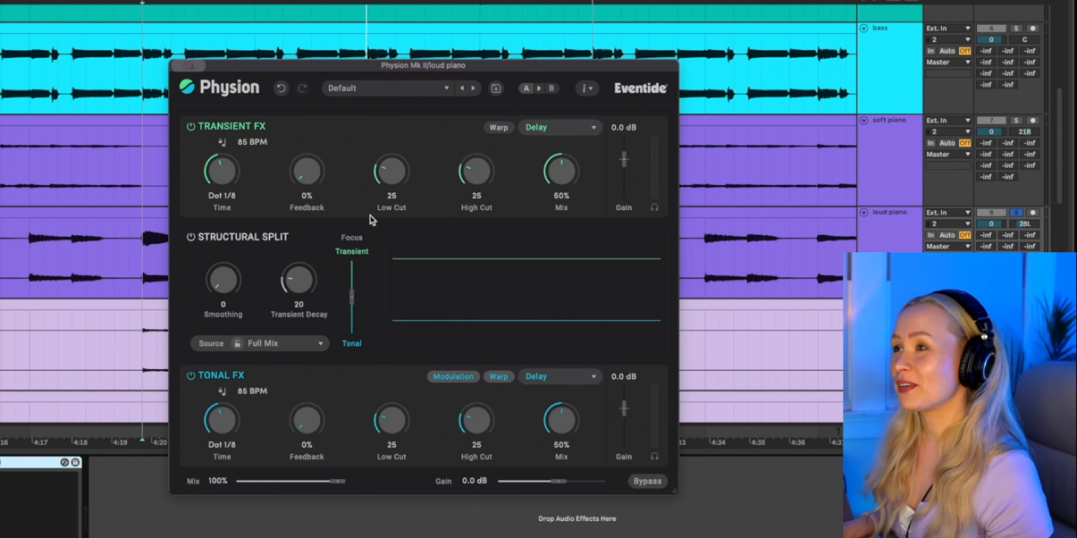
- Try the Reshape presets Granular Reso and No Teefs in Physion on the loud piano
left_click(442, 91)
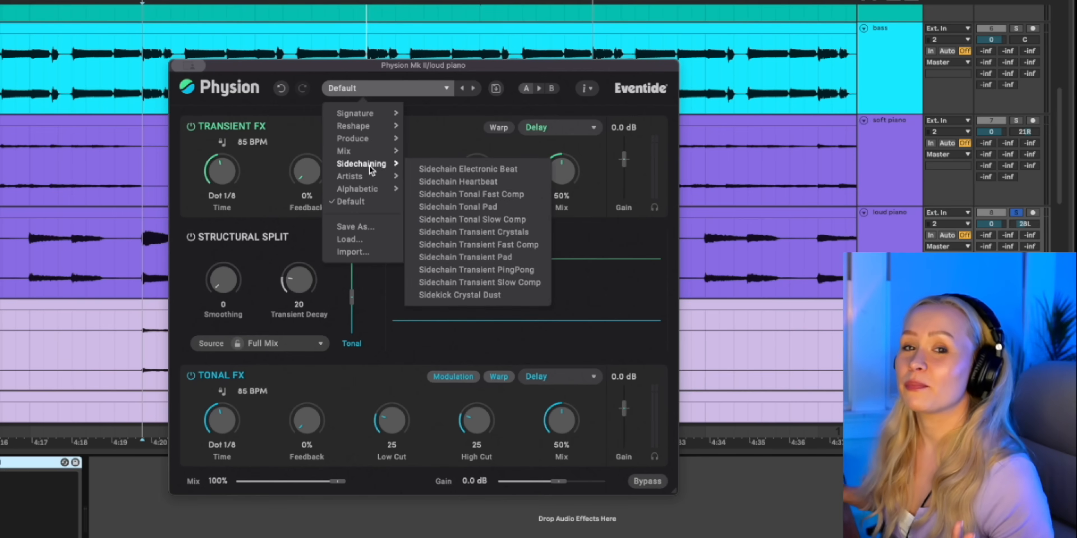
mouse_move(371, 127)
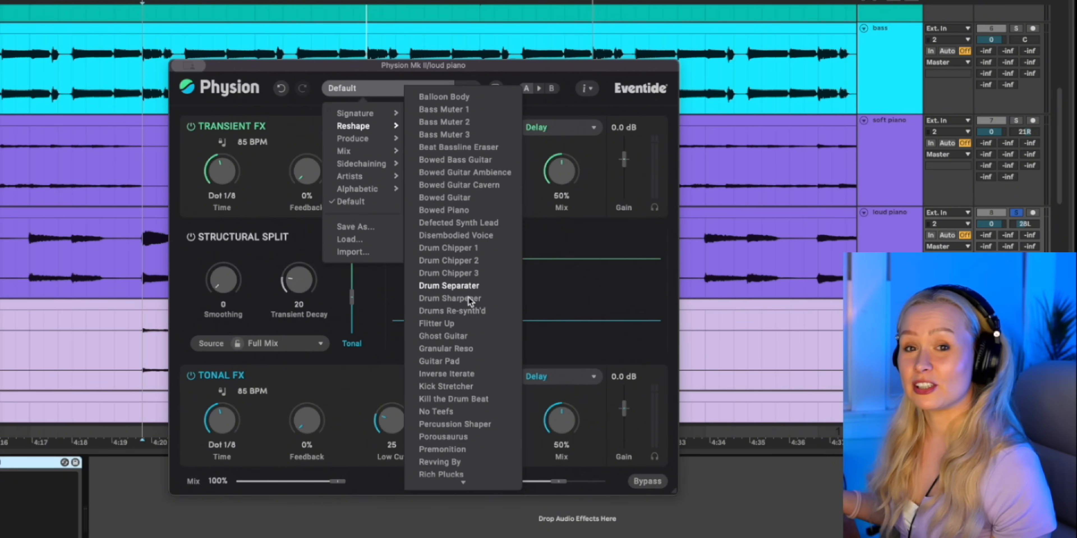
left_click(466, 349)
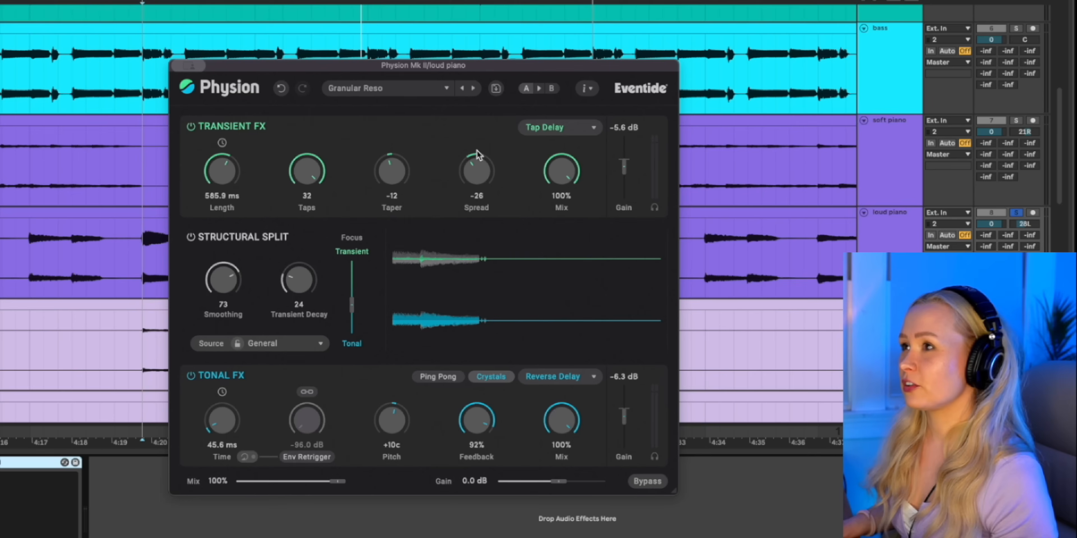
left_click(444, 89)
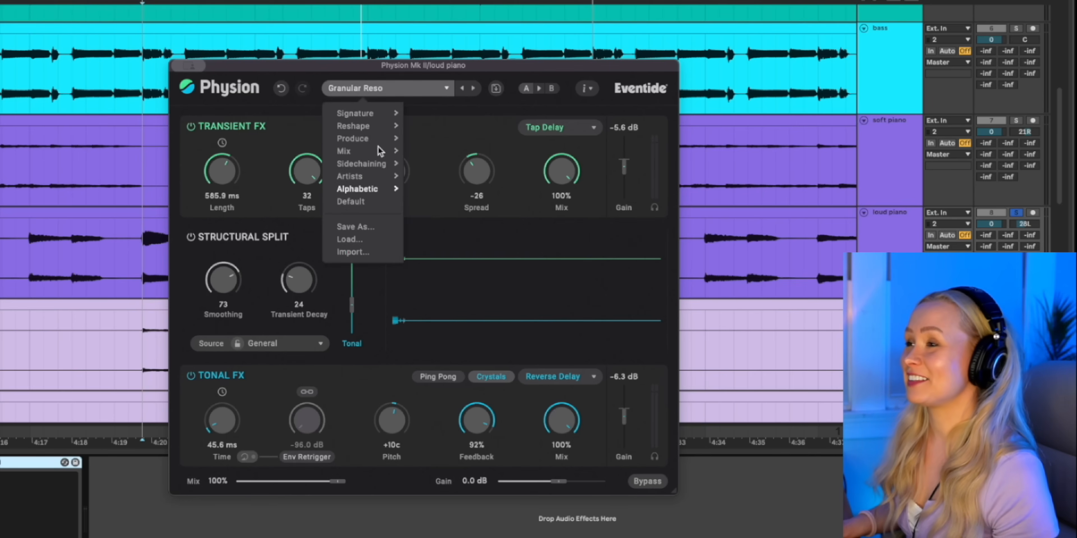
left_click(457, 192)
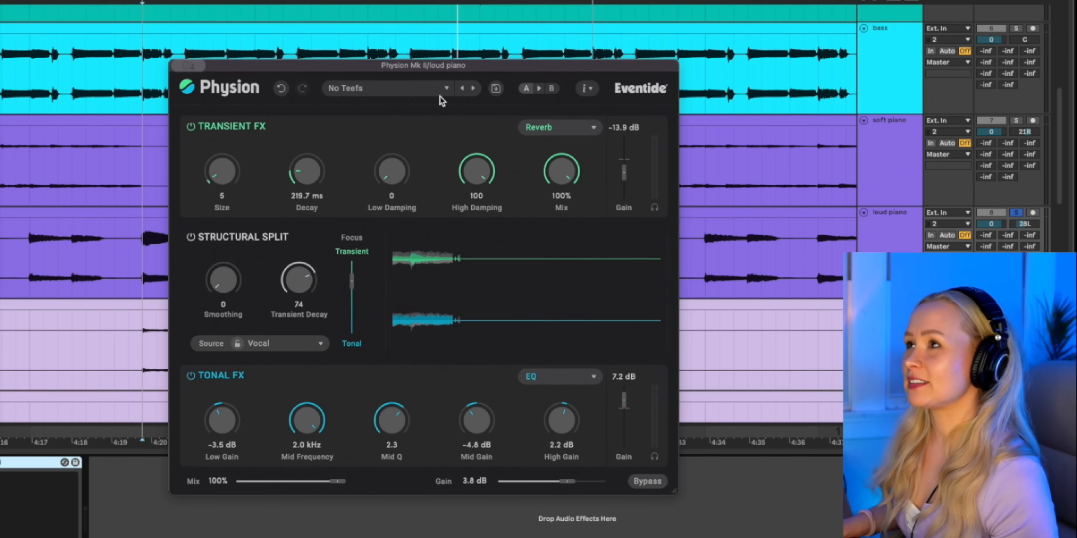
- Load the Guitar Pad preset from the Reshape category in the loud piano's Physion
left_click(442, 89)
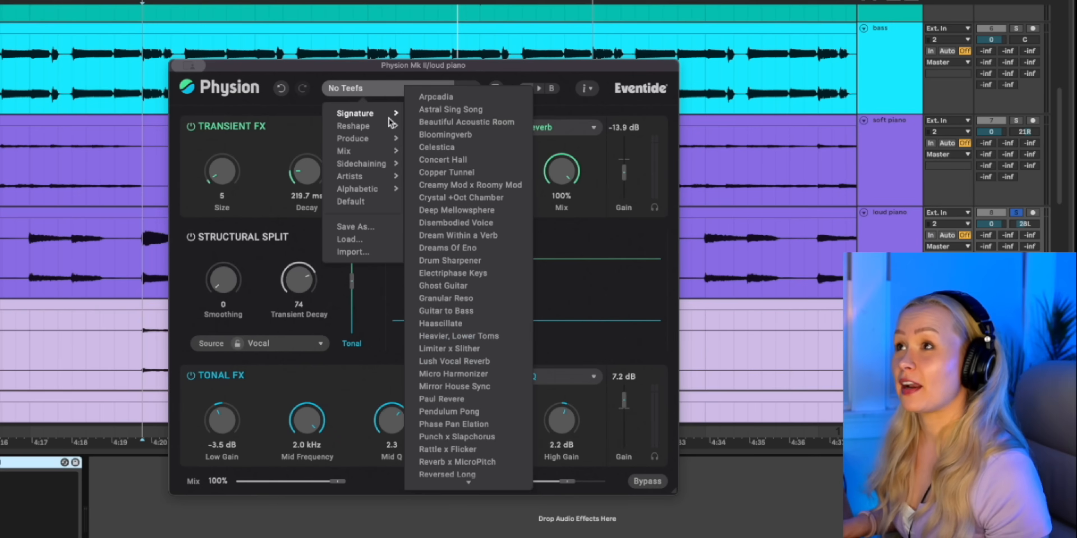
scroll(462, 151, "up", 5)
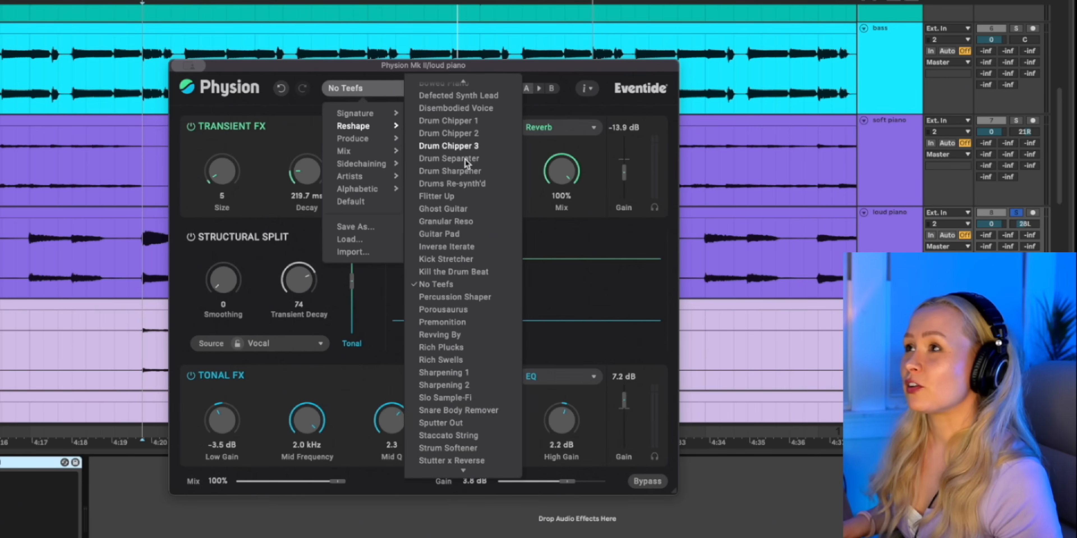
left_click(480, 233)
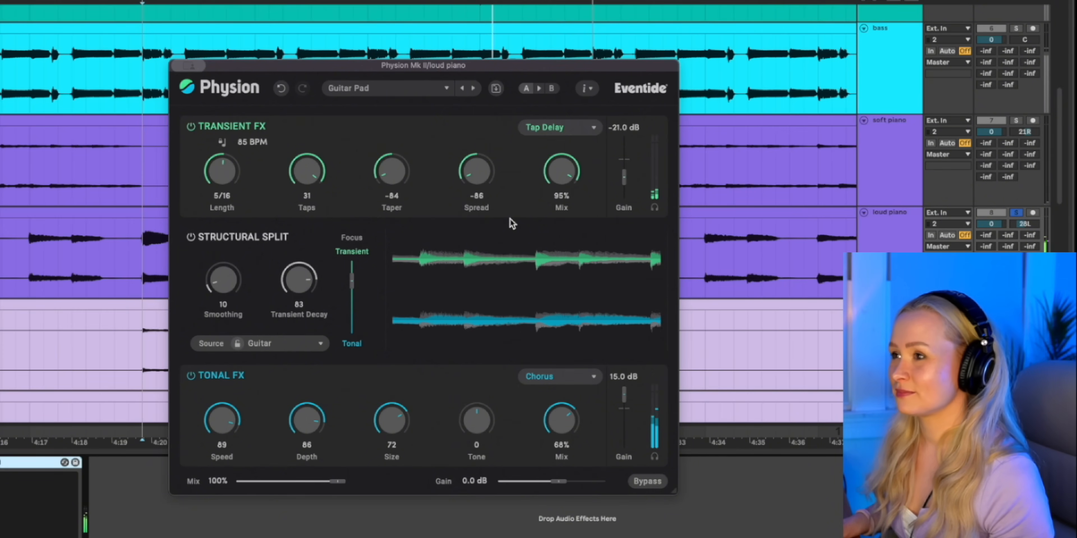
- Unsolo the loud piano and play it with the other tracks to hear the Guitar Pad preset in the mix
key("space")
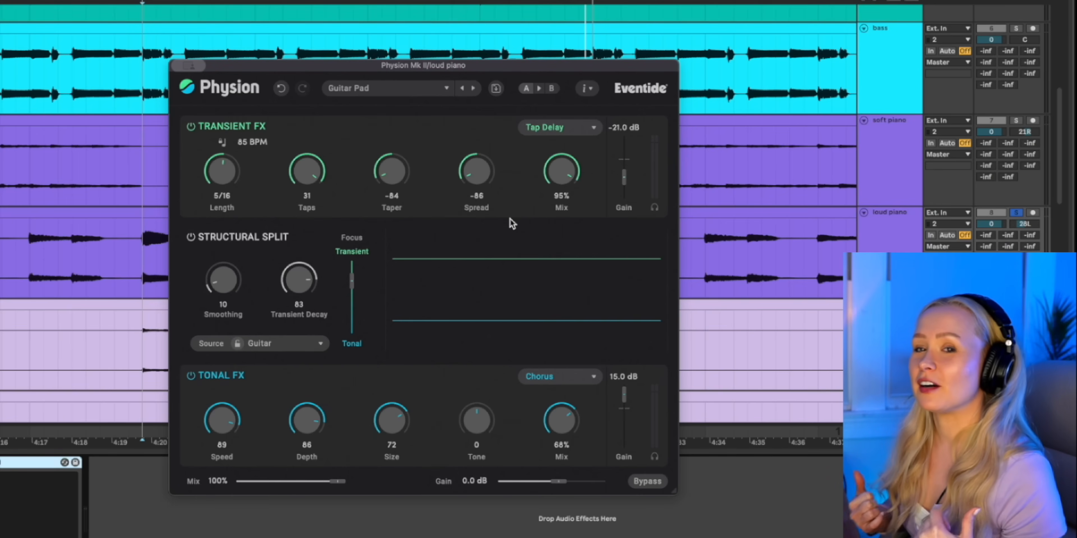
left_click(888, 250)
key("space")
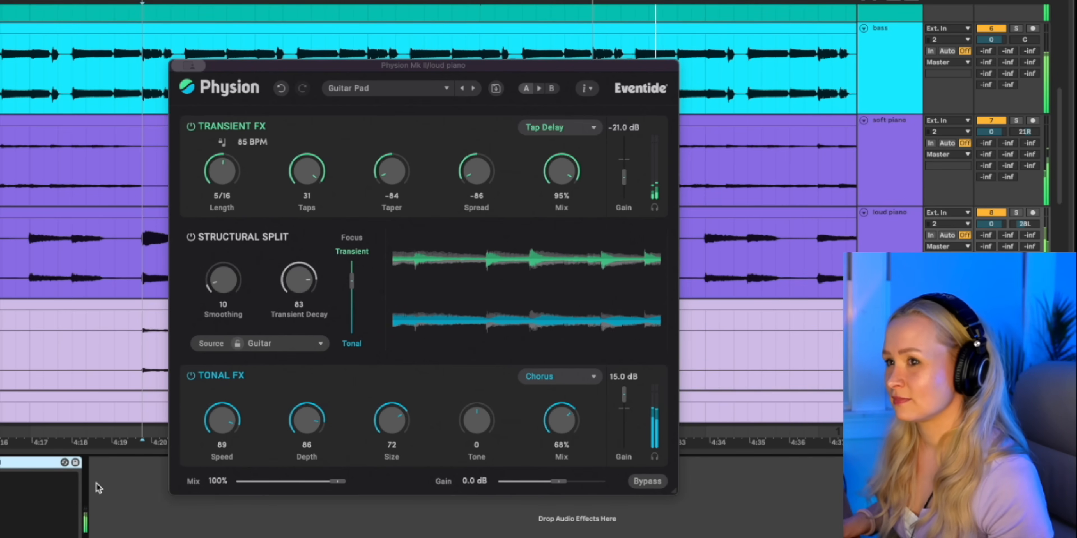
key("space")
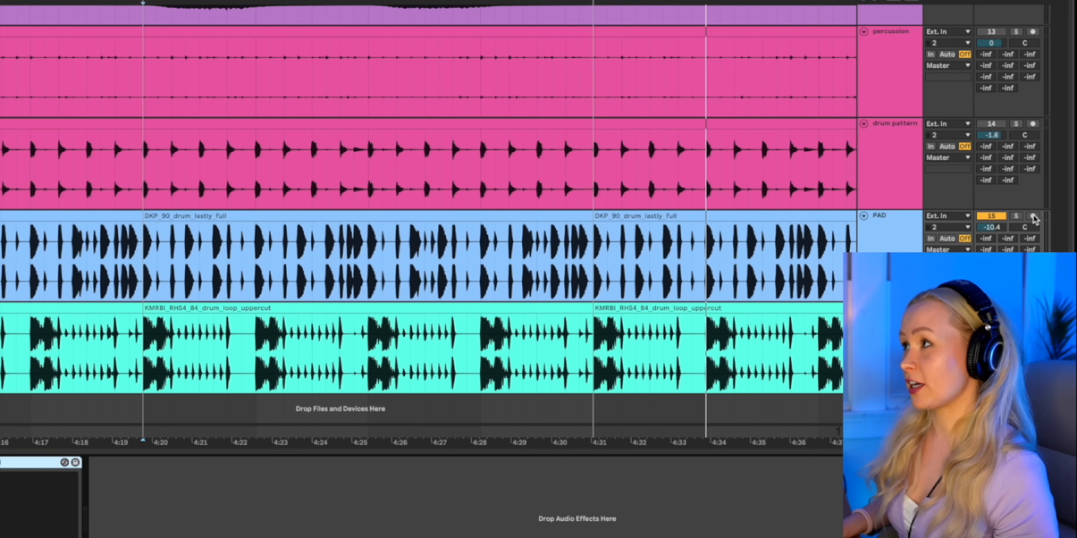
- Solo the PAD drum loop and load SplitEQ's Enhance drum preset Fatter, Round Mid Tom on it, listening to the result
left_click(1015, 217)
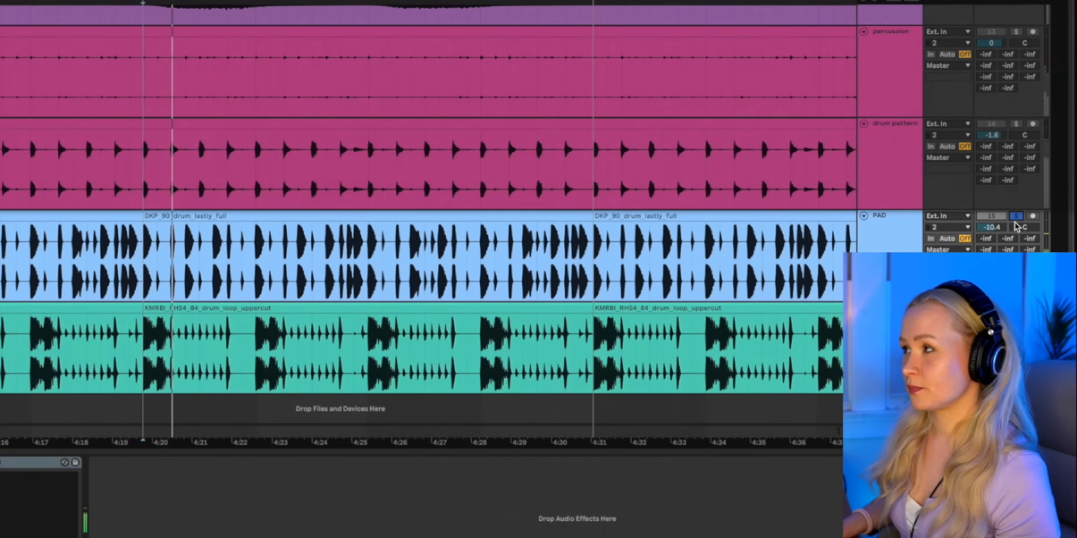
left_click(1016, 309)
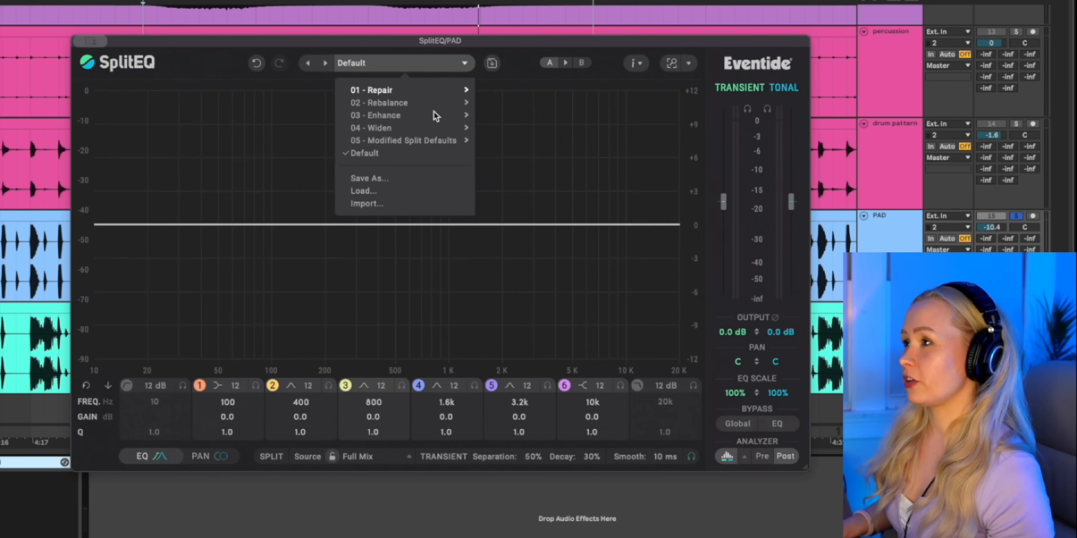
mouse_move(432, 121)
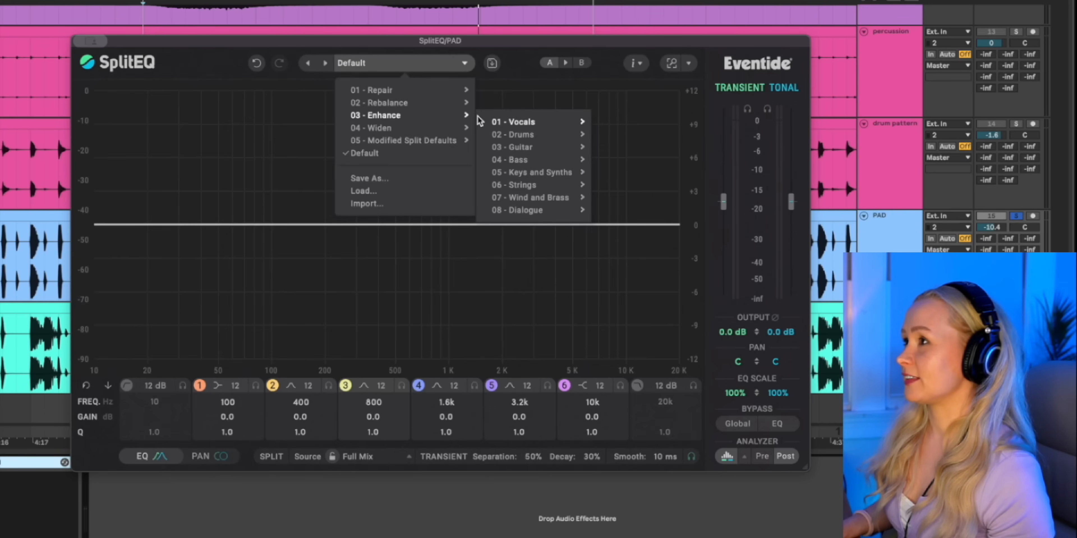
mouse_move(523, 135)
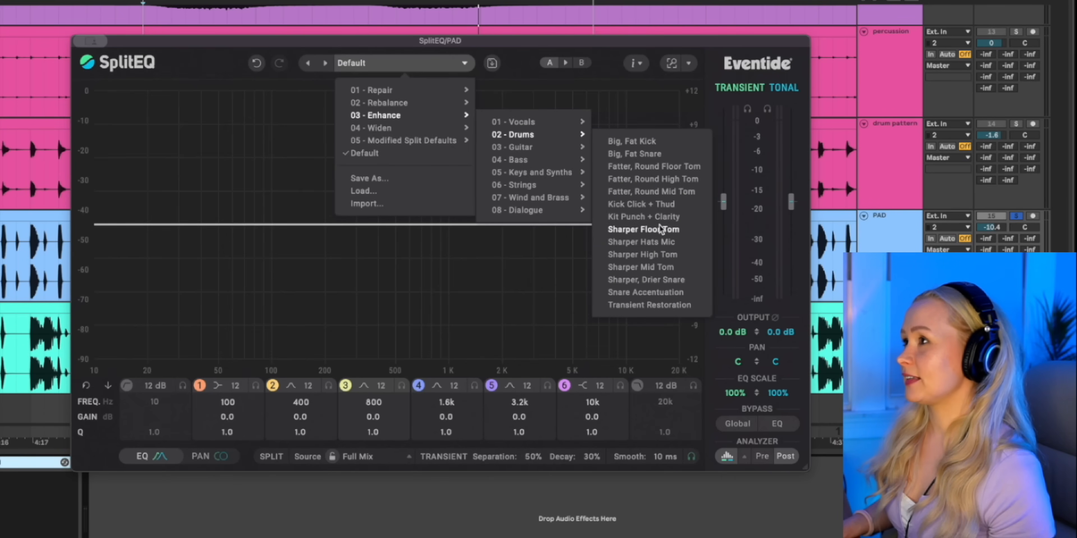
left_click(677, 192)
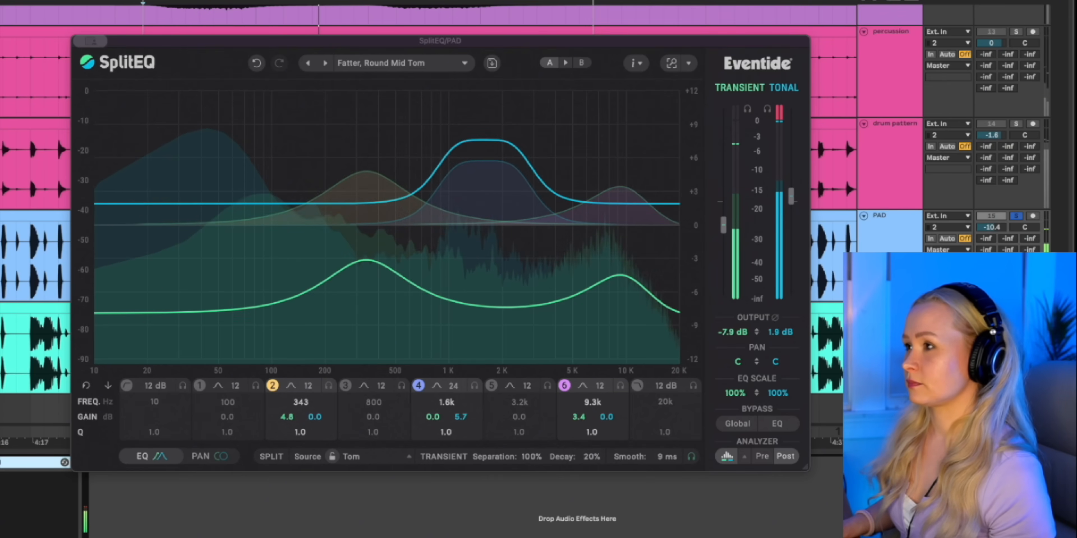
key("space")
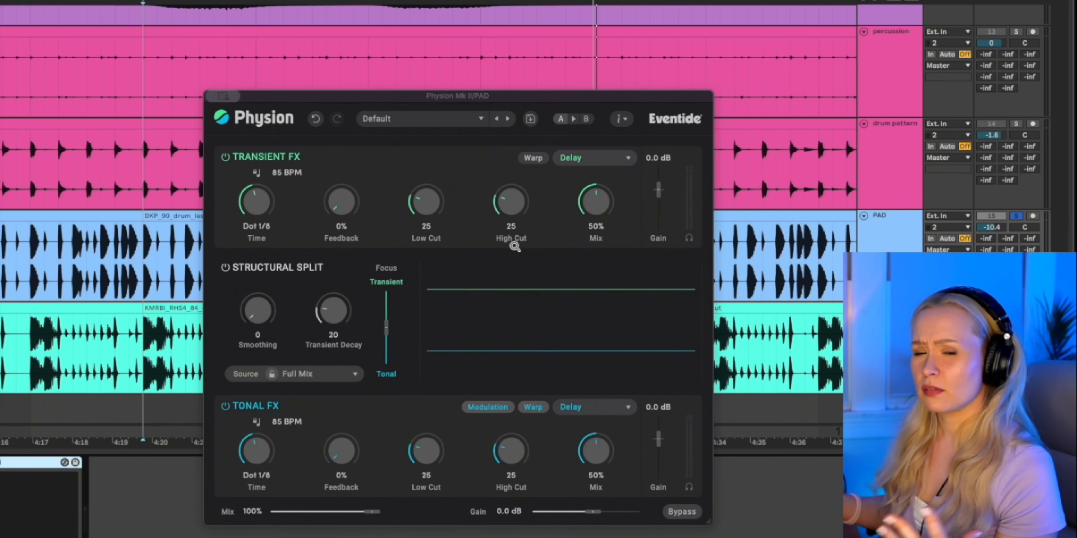
- Set the PAD track's Physion tonal effect to Reverb with a size of 13 and switch off its transient effect
left_click(538, 268)
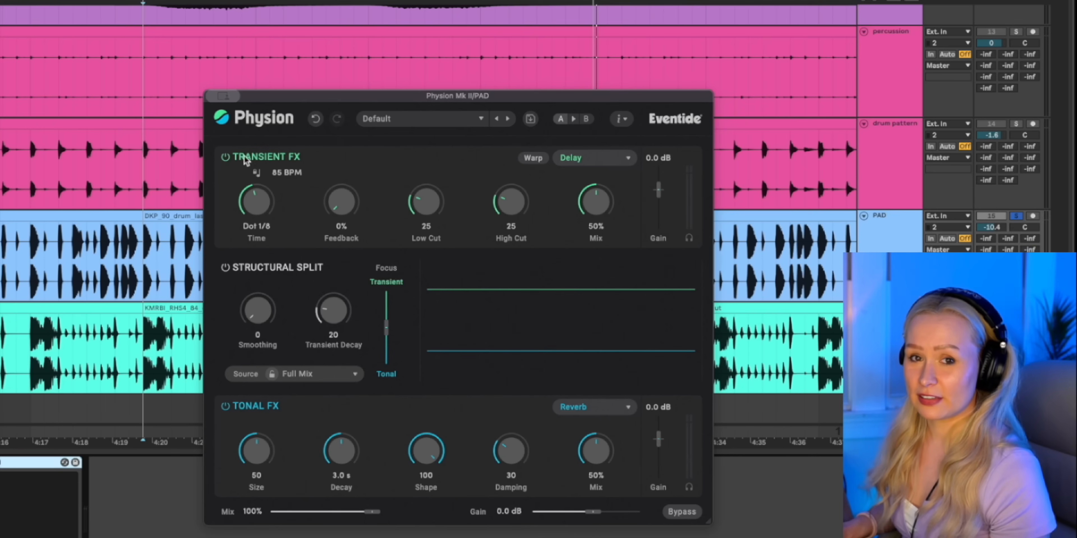
left_click(225, 157)
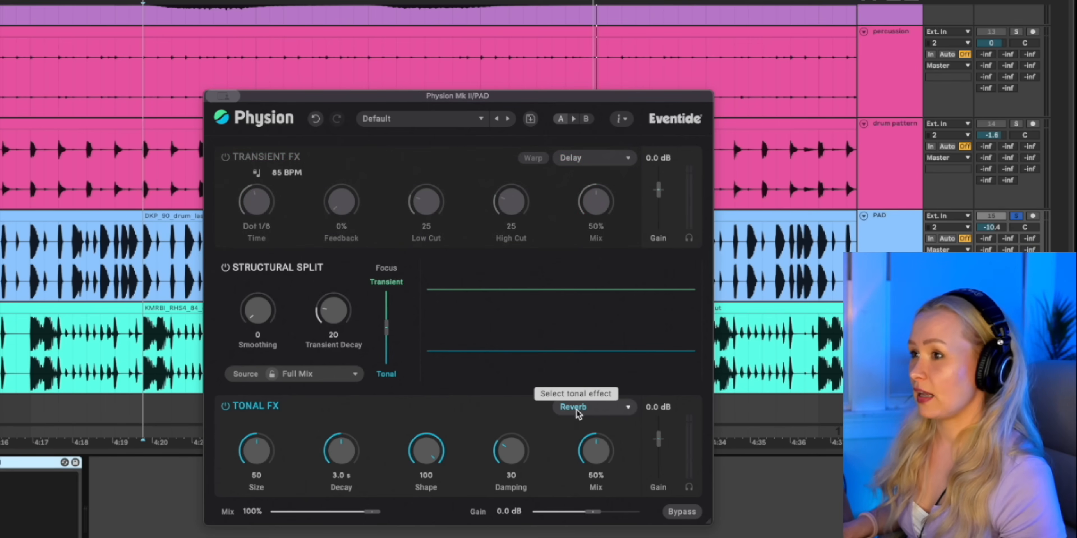
left_click_drag(266, 451, 247, 470)
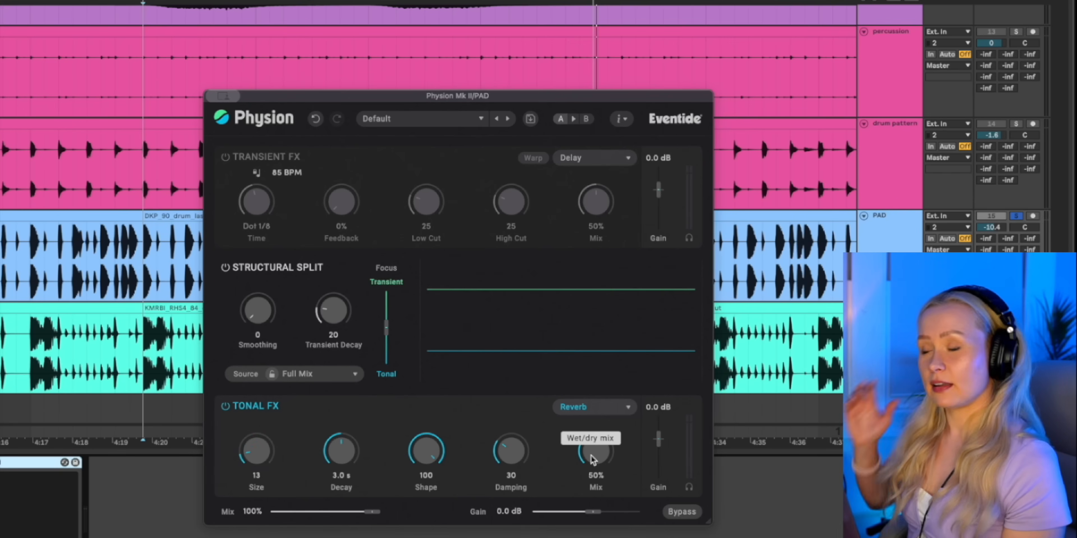
- Reduce the tonal reverb mix on the PAD track to 21% during soloed playback
key("space")
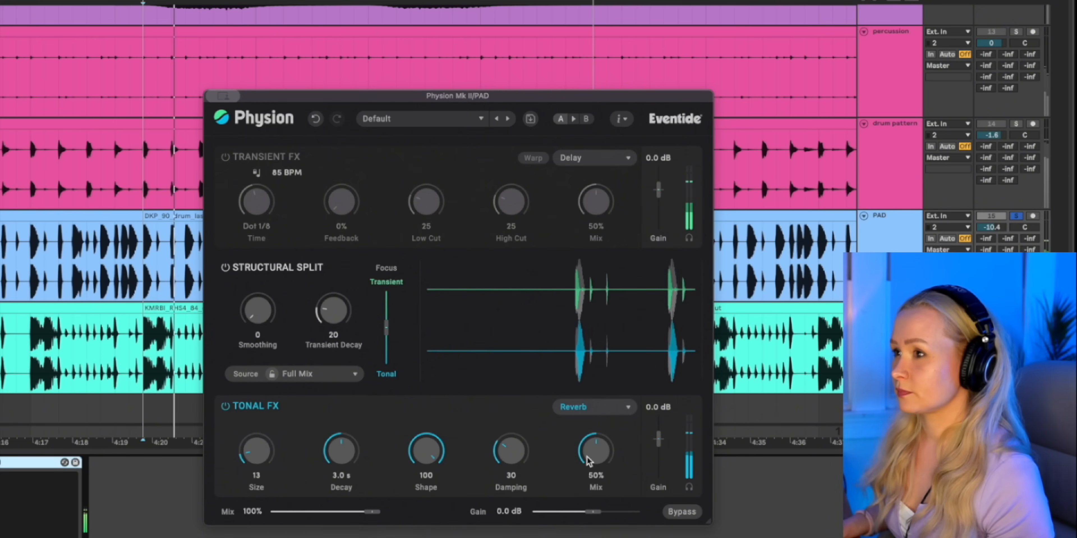
left_click_drag(592, 462, 541, 507)
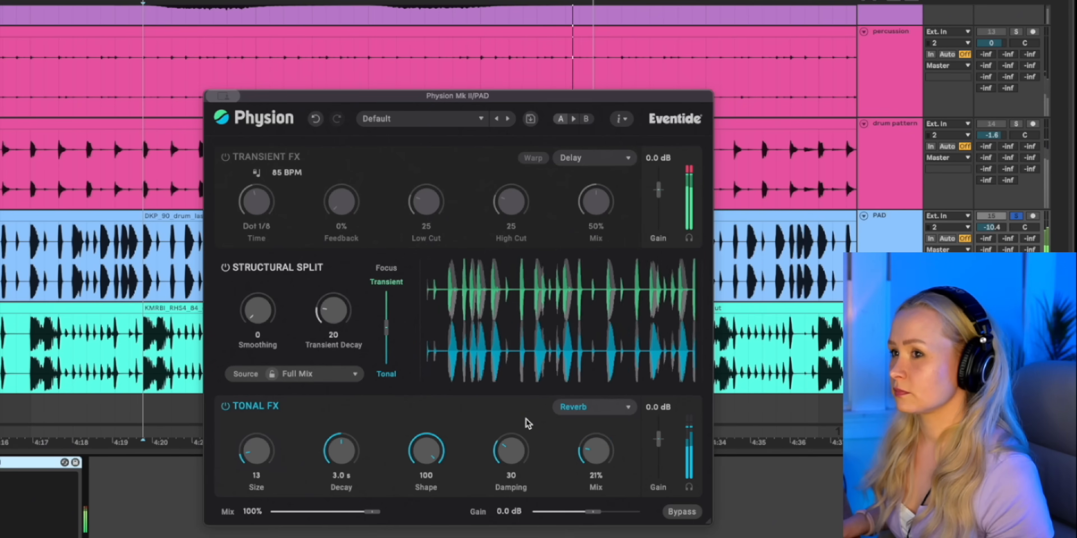
key("space")
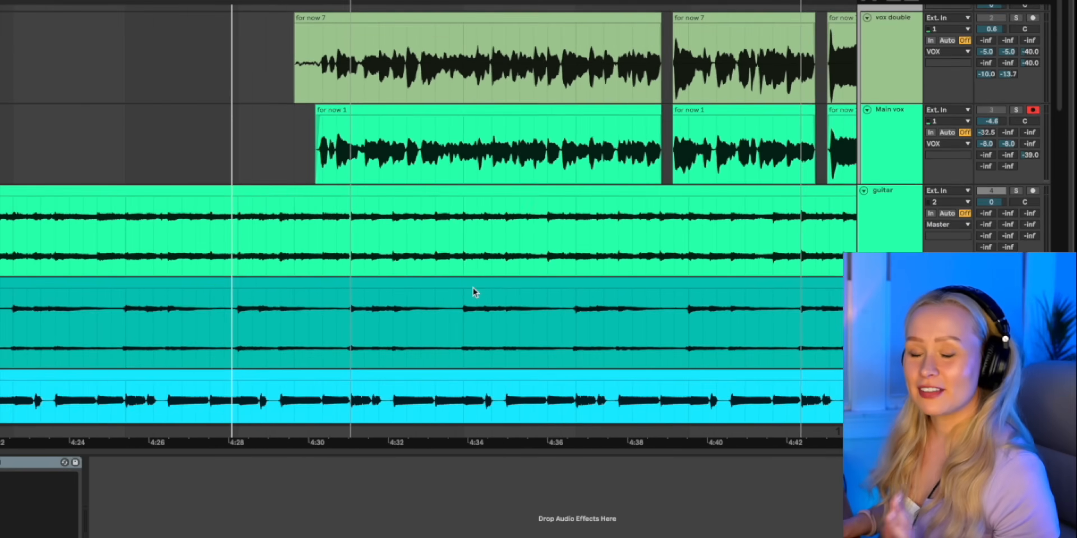
- Play a later section of the song as an instrumental with the Main vox track switched off
scroll(473, 287, "down", 2)
scroll(473, 287, "right", 3)
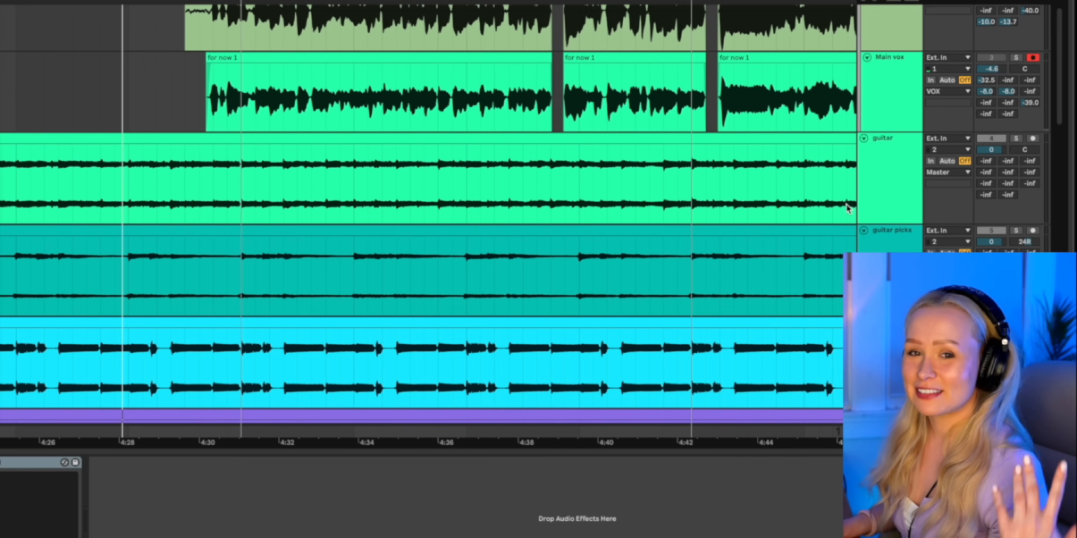
left_click(1017, 139)
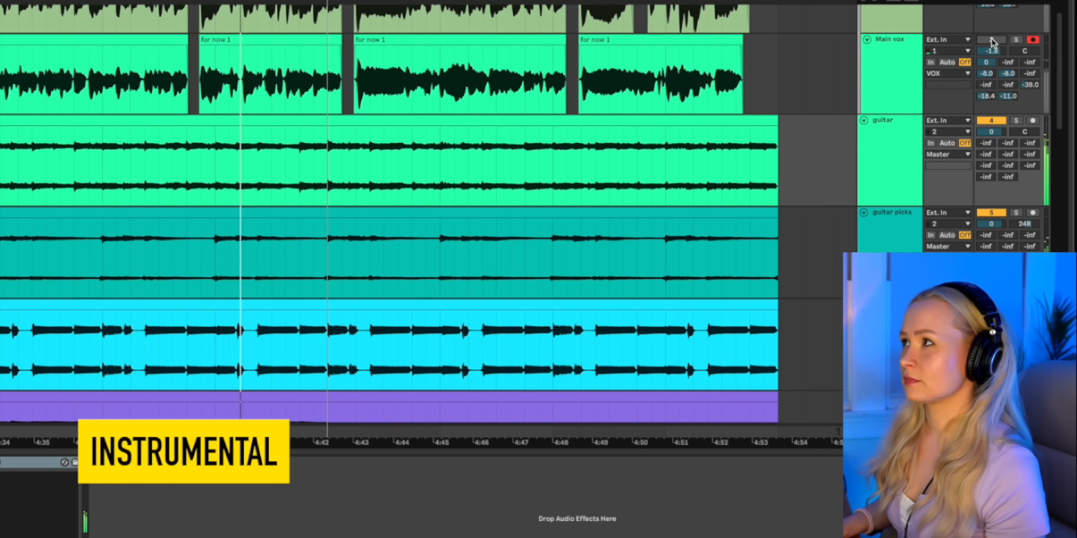
left_click(991, 40)
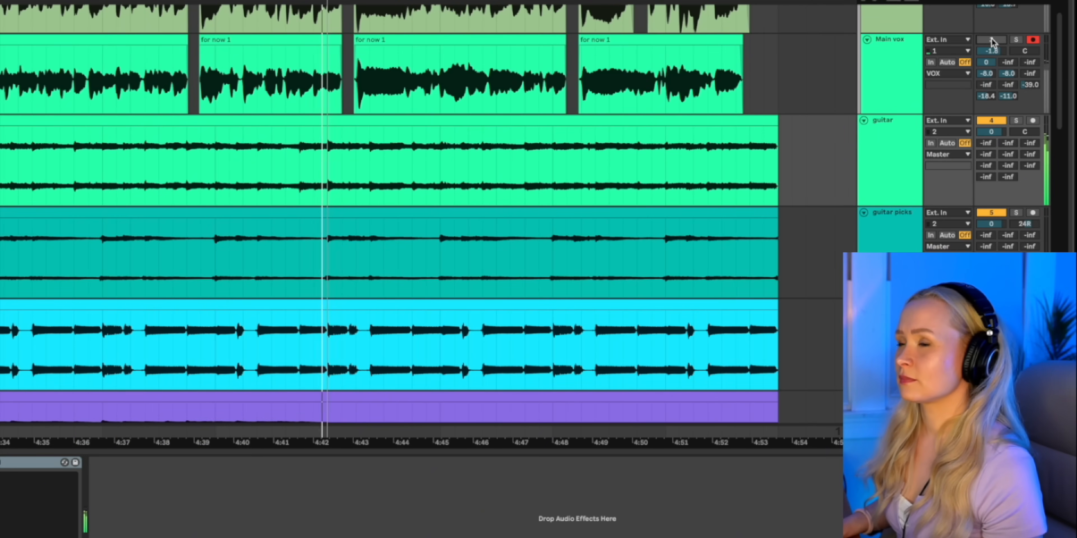